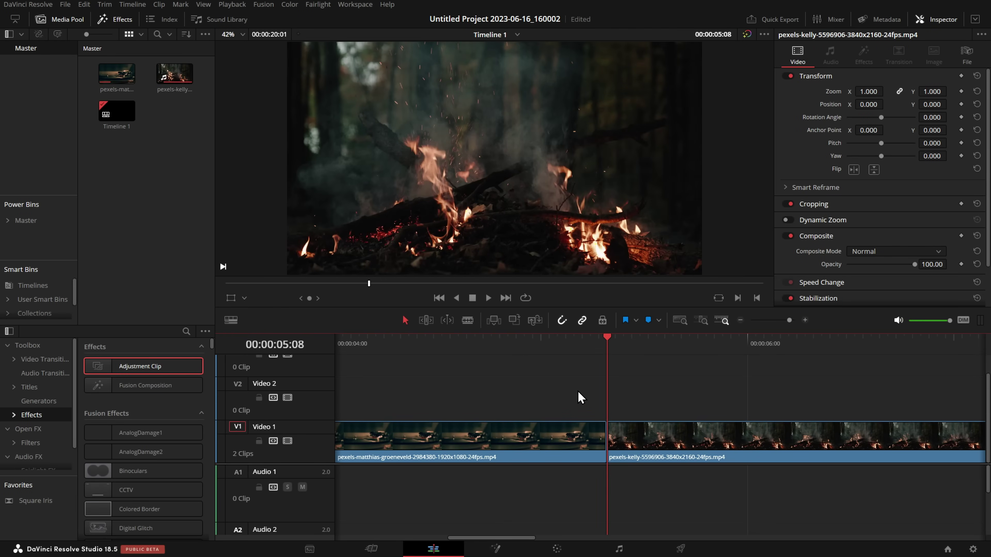
- Drop an Adjustment Clip on Video 2 over the forest-campfire cut and set its duration to 1 second
left_click_drag(551, 383, 664, 471)
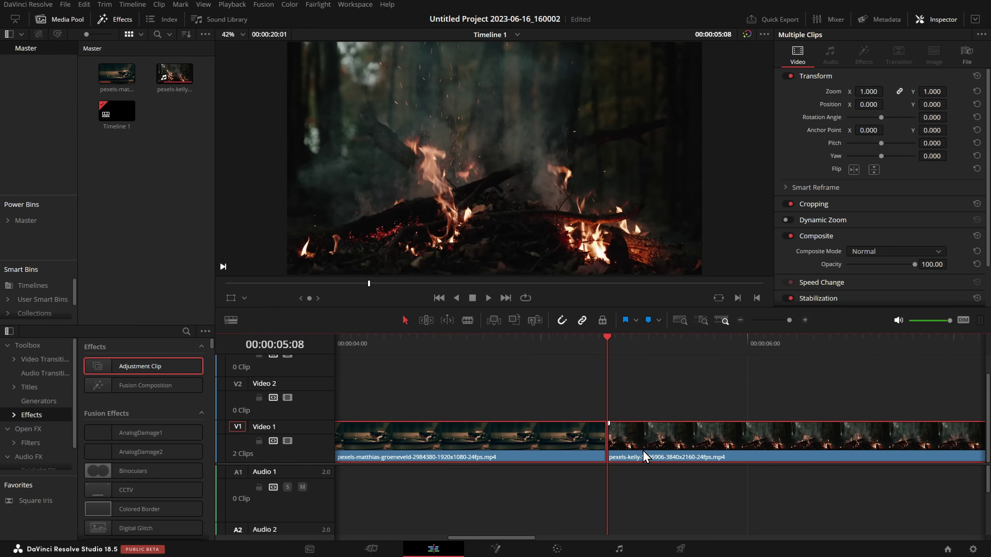
left_click(644, 400)
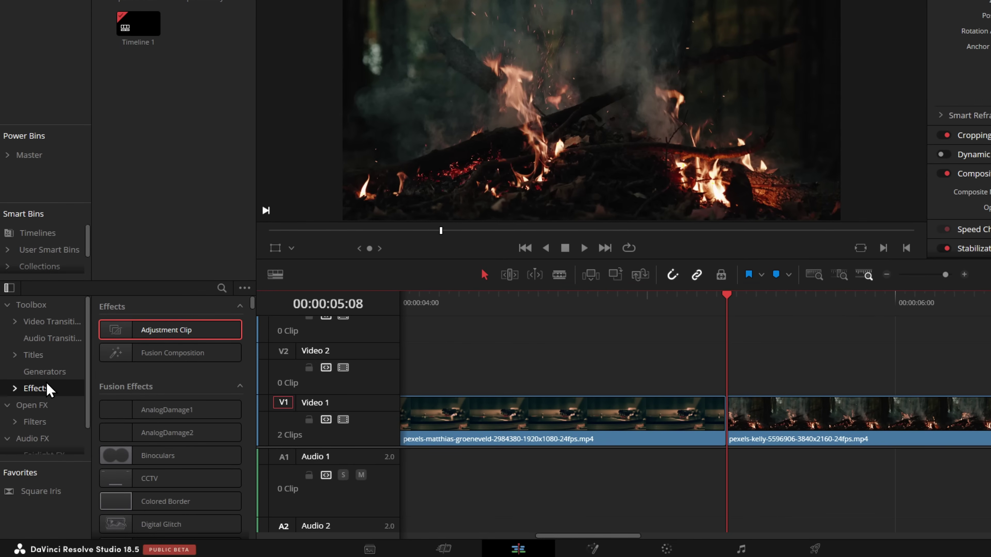
left_click_drag(162, 337, 594, 374)
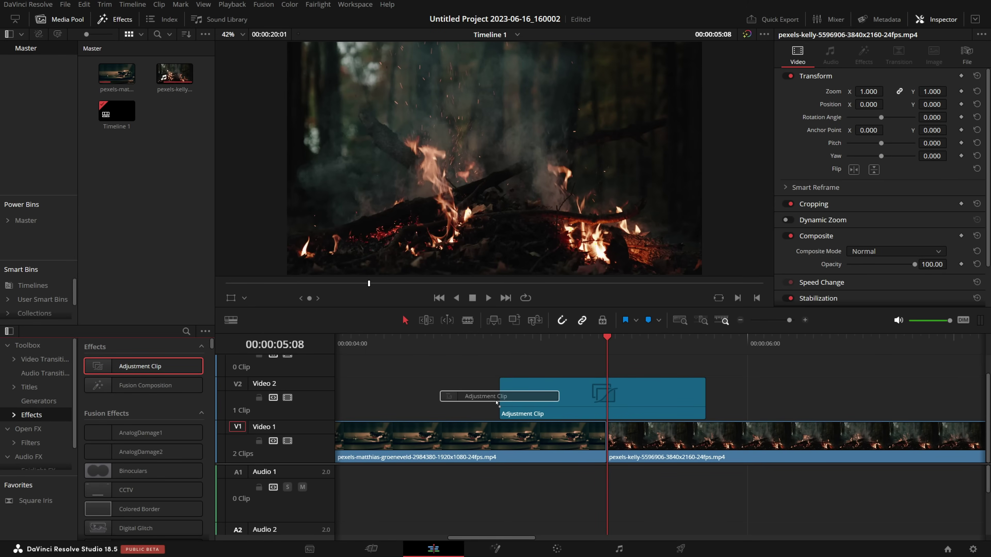
left_click_drag(497, 404, 497, 407)
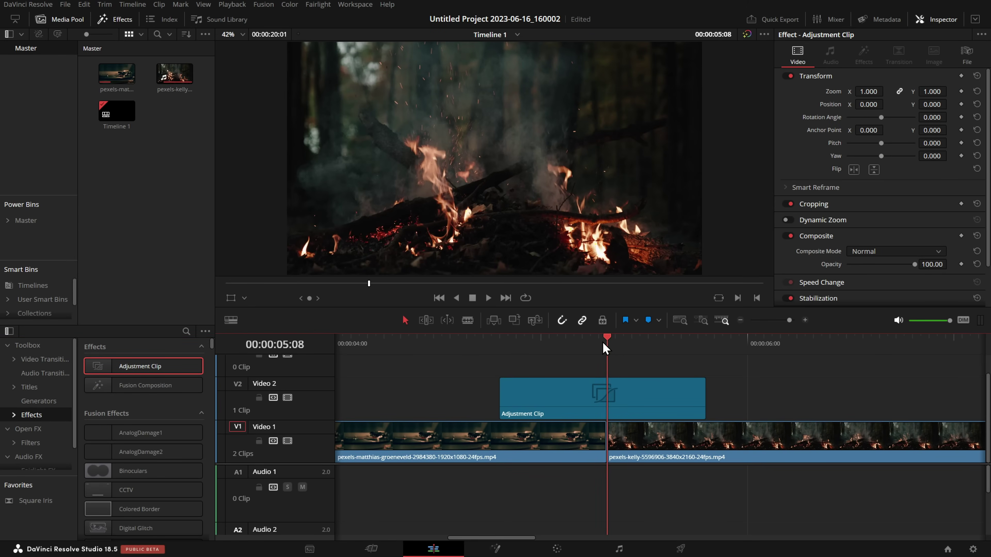
left_click(620, 396)
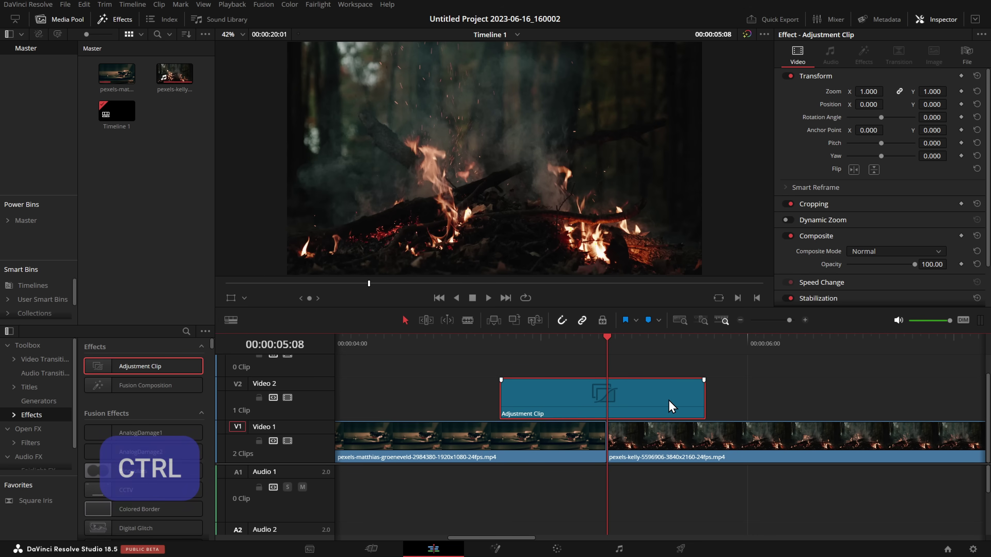
key("ctrl+d")
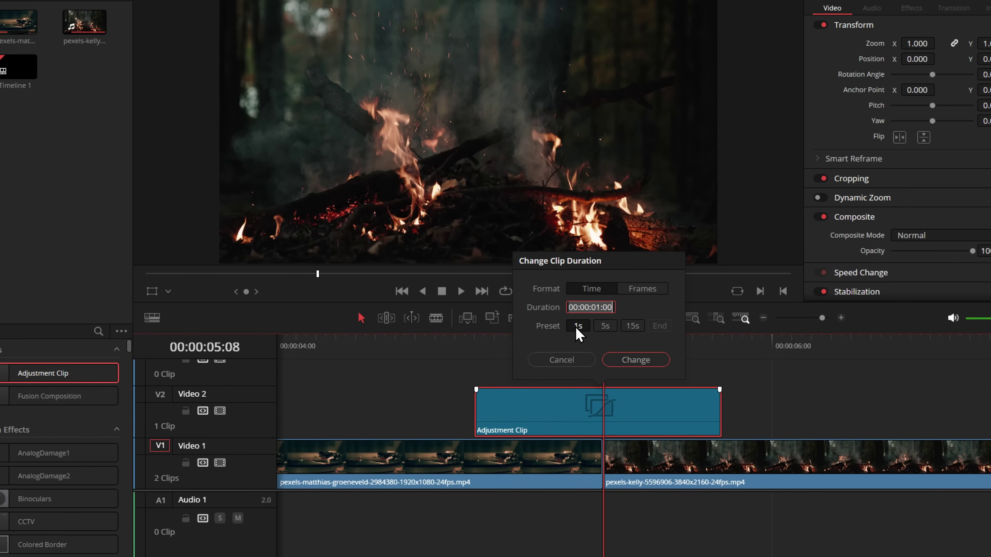
left_click(625, 364)
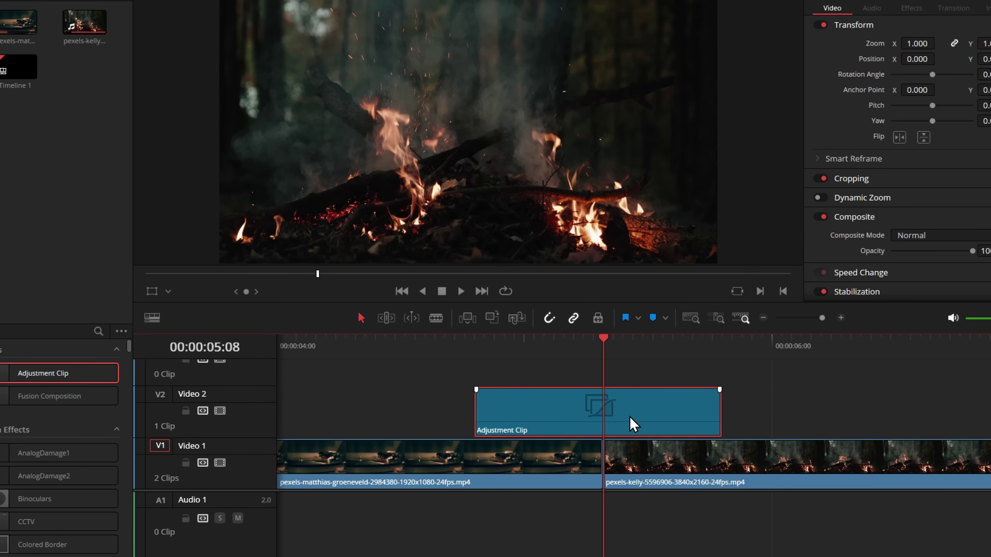
right_click(620, 408)
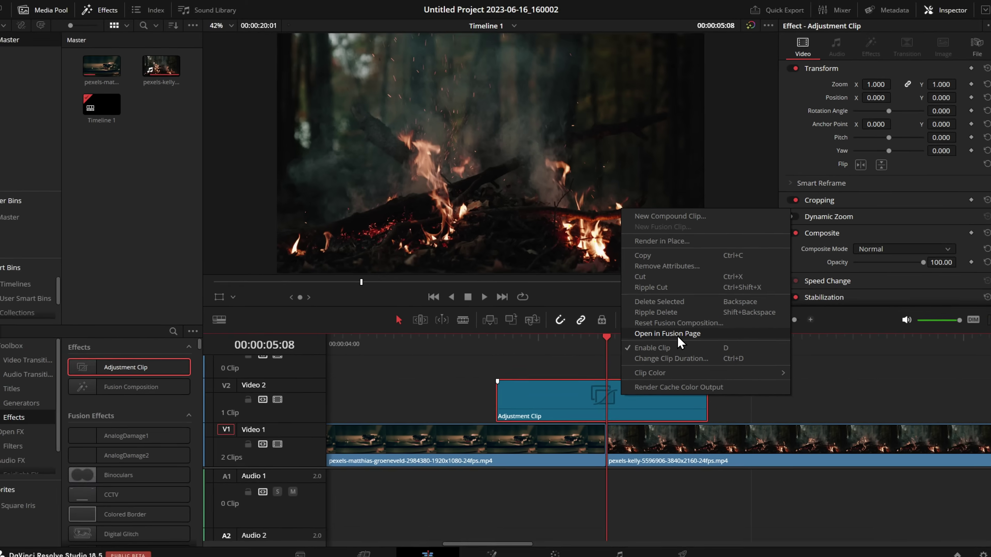
- Open the adjustment clip in Fusion, insert Transform1 between MediaIn1 and MediaOut1, and leave Center X at 0.5
left_click(687, 336)
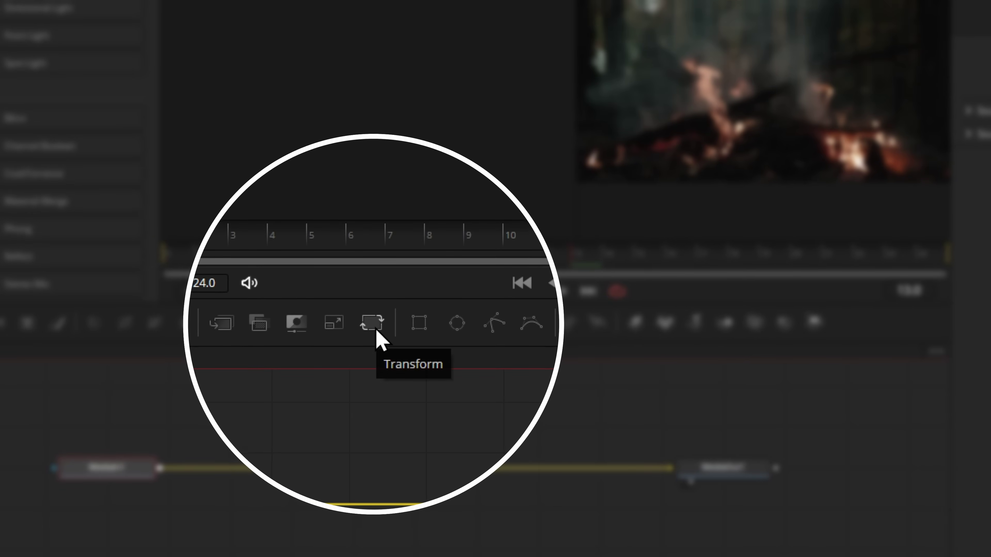
left_click_drag(374, 330, 415, 470)
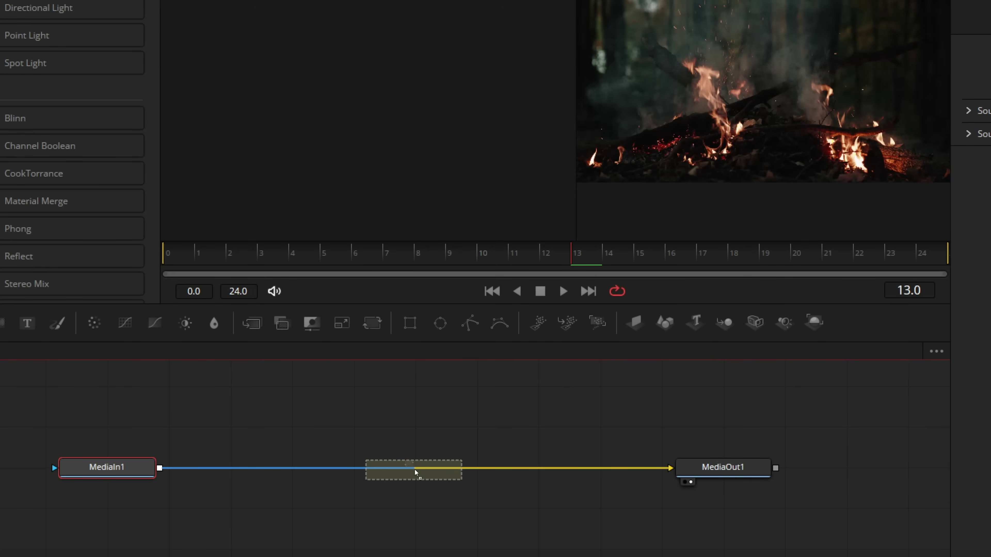
left_click_drag(416, 470, 416, 470)
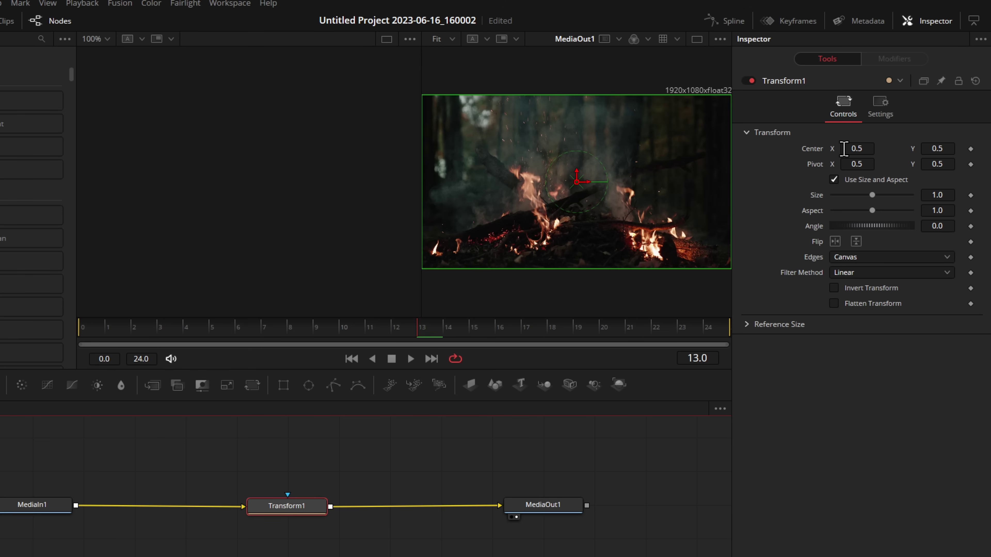
mouse_move(857, 149)
left_mouse_down()
mouse_move(909, 149)
mouse_move(857, 149)
left_mouse_up()
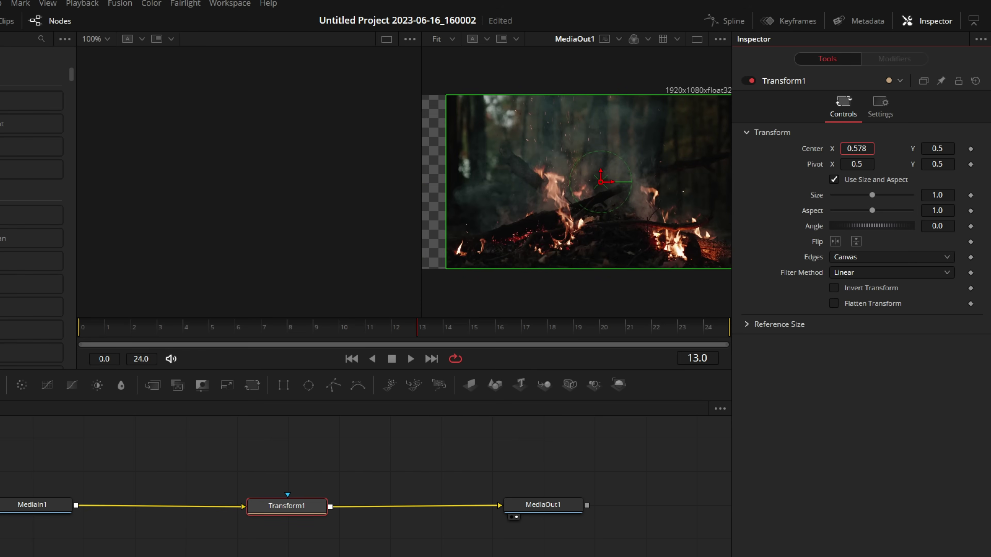
double_click(815, 150)
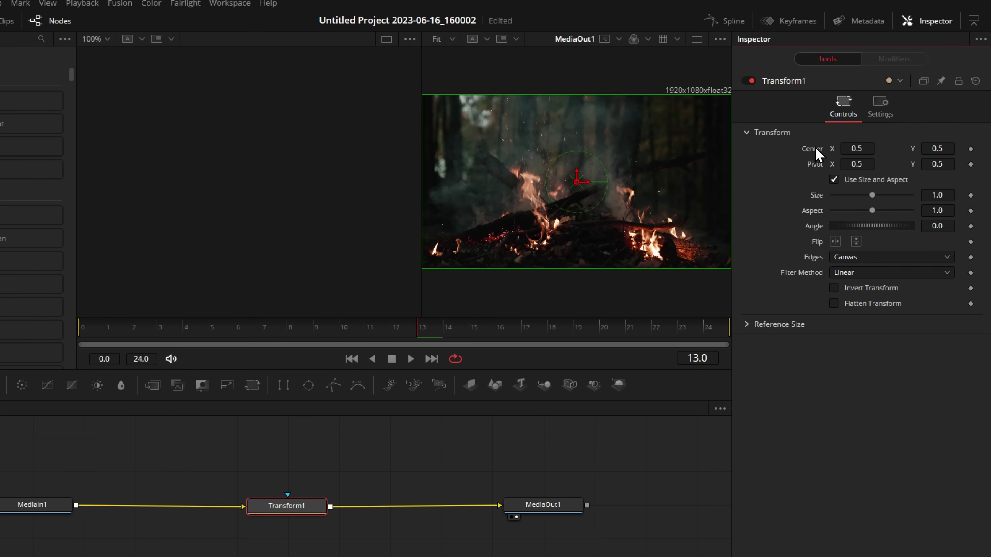
- Attach a Vector Result modifier to Transform1's Center and show its Origin, Distance and Angle settings
right_click(817, 156)
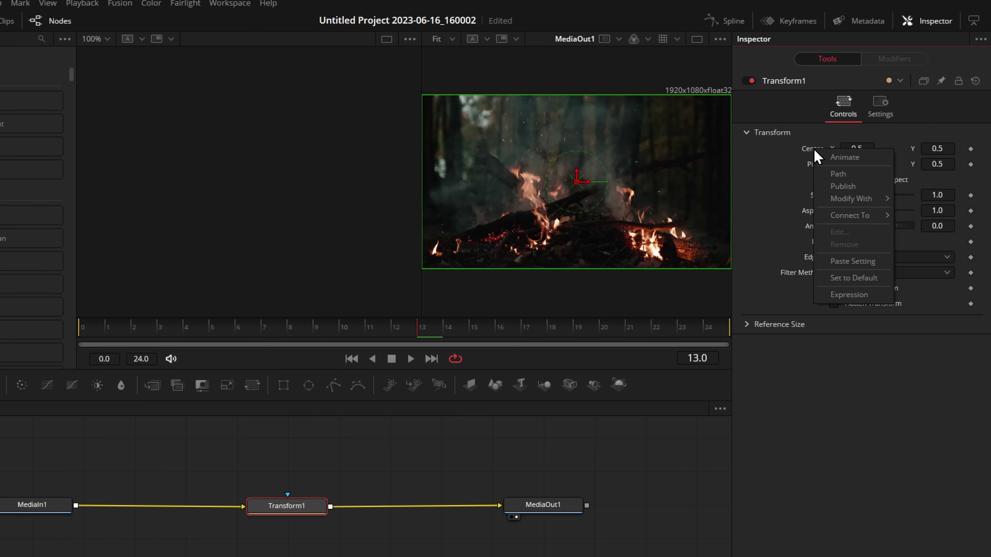
mouse_move(861, 200)
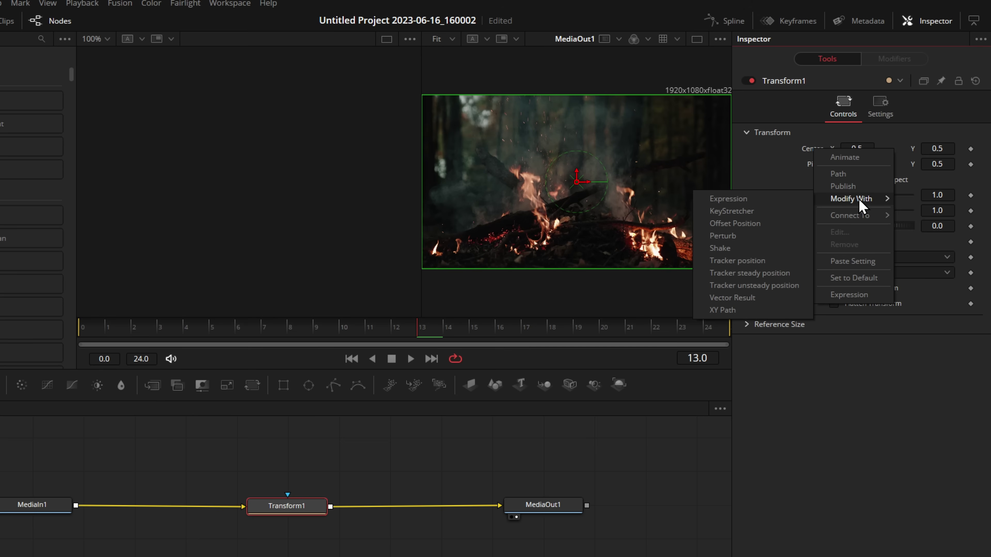
left_click(745, 298)
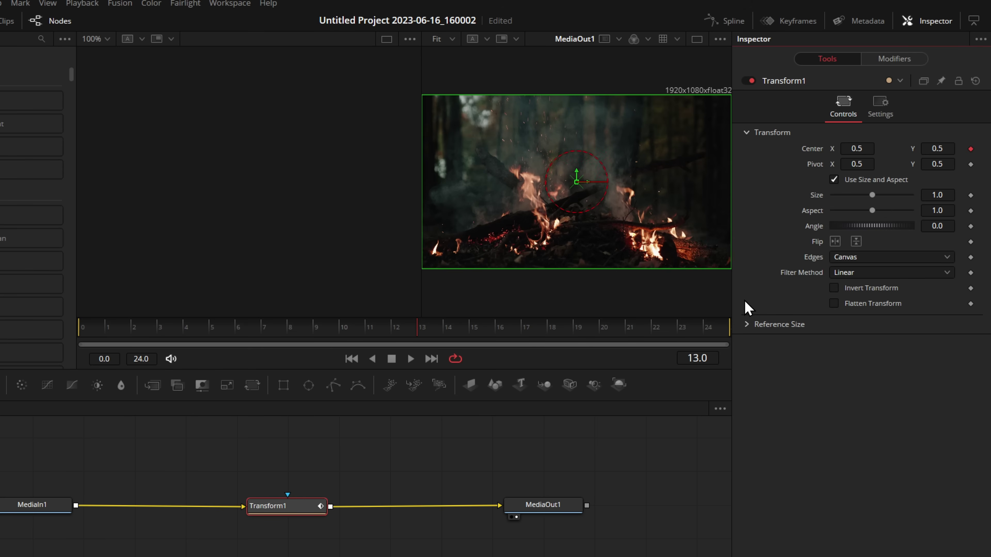
left_click(897, 59)
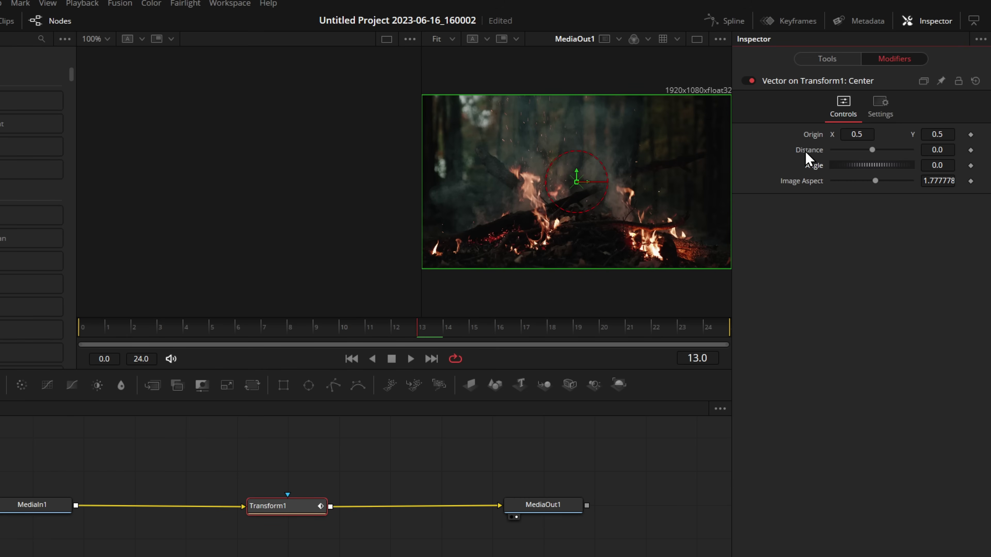
right_click(807, 156)
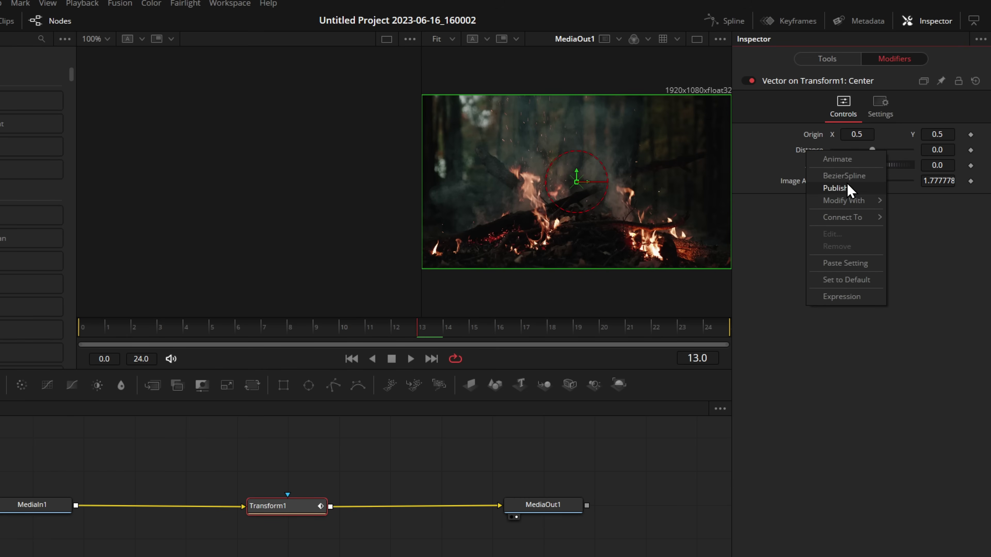
- Drive the Vector's Distance with an Anim Curves modifier on the Transition source, then preview the slide
mouse_move(848, 207)
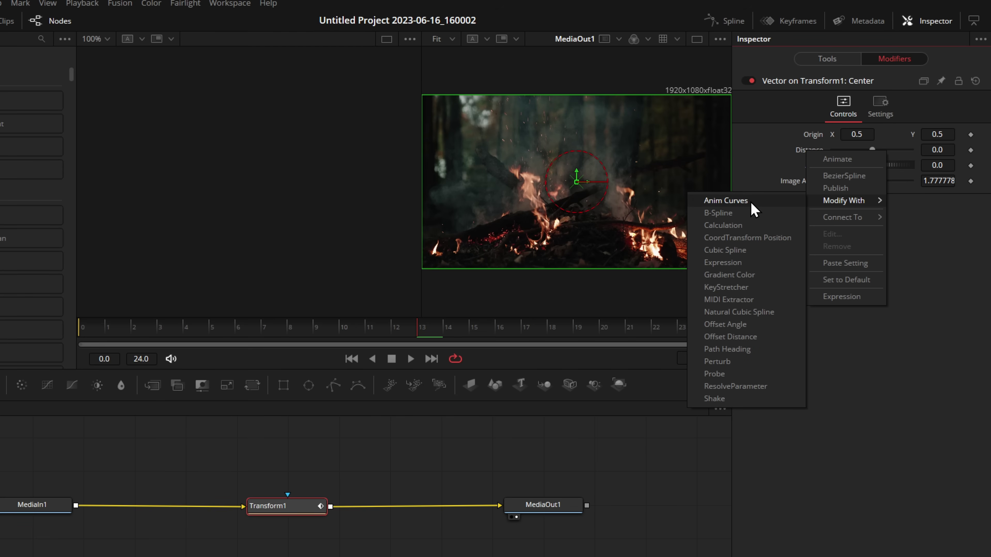
left_click(726, 201)
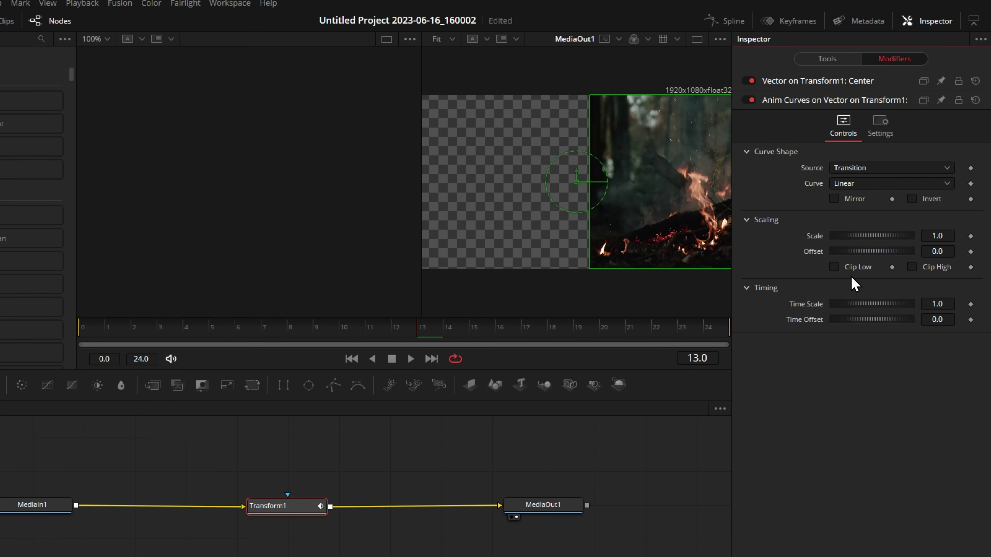
left_click(85, 338)
key("space")
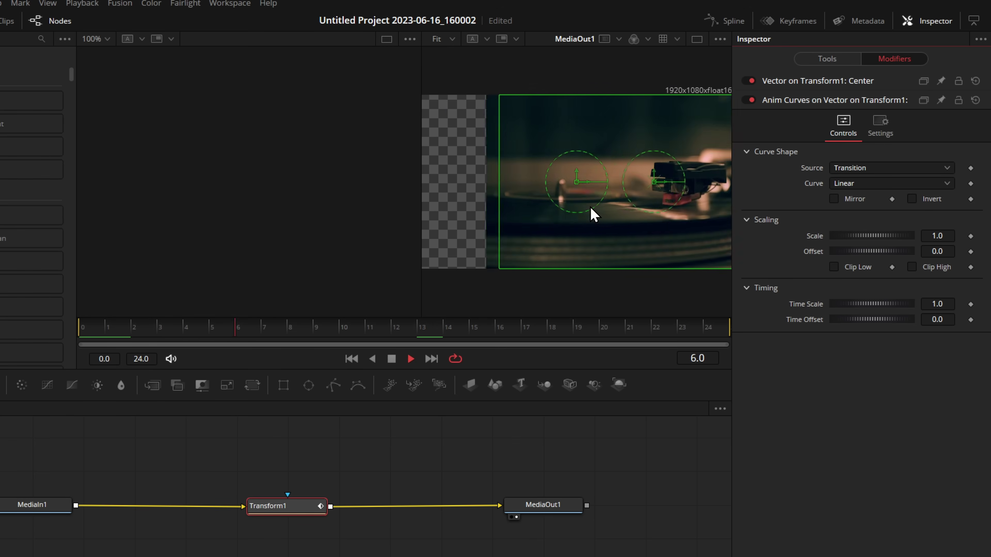
key("space")
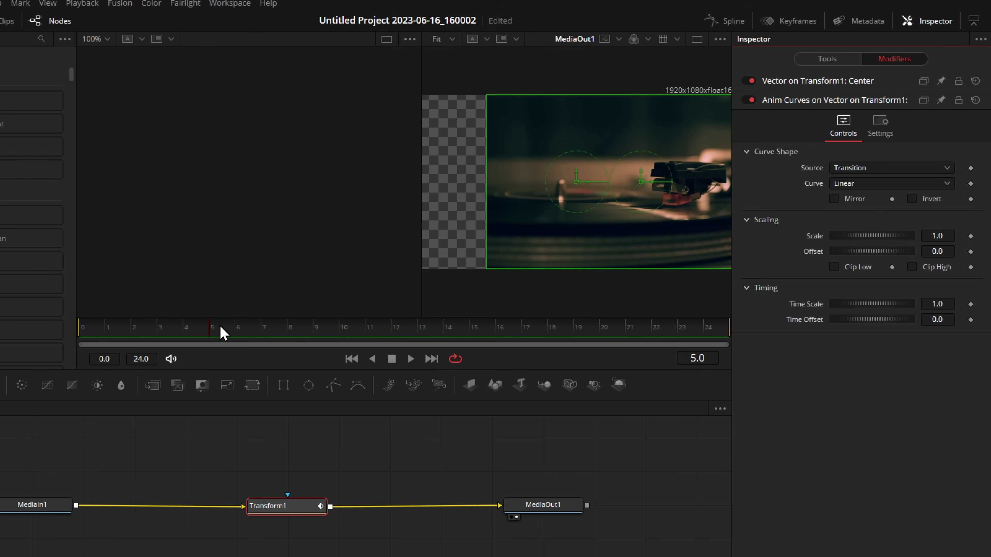
left_click_drag(222, 334, 45, 331)
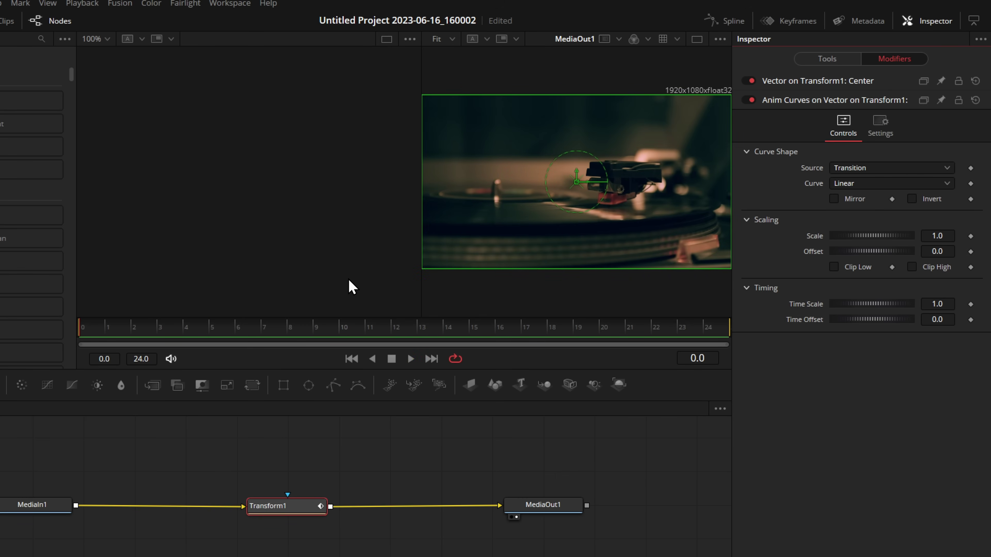
key("space")
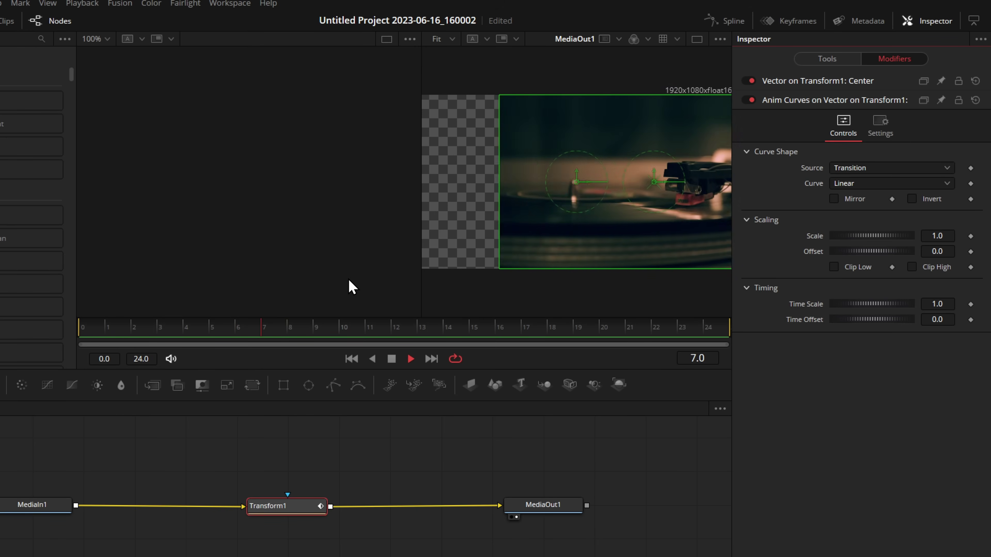
key("space")
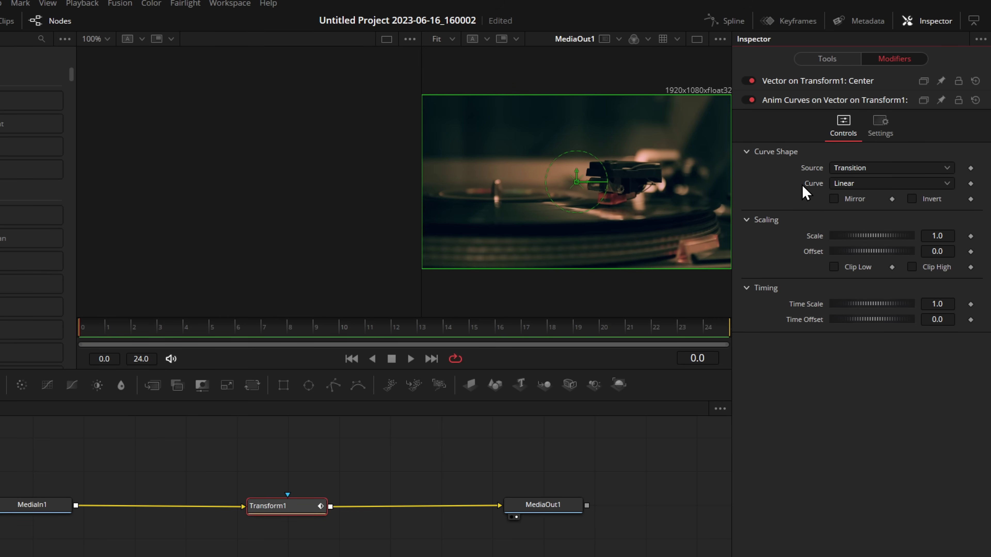
- Switch the Anim Curves to an Easing curve with Expo in and Expo out, then preview the slide
left_click(859, 182)
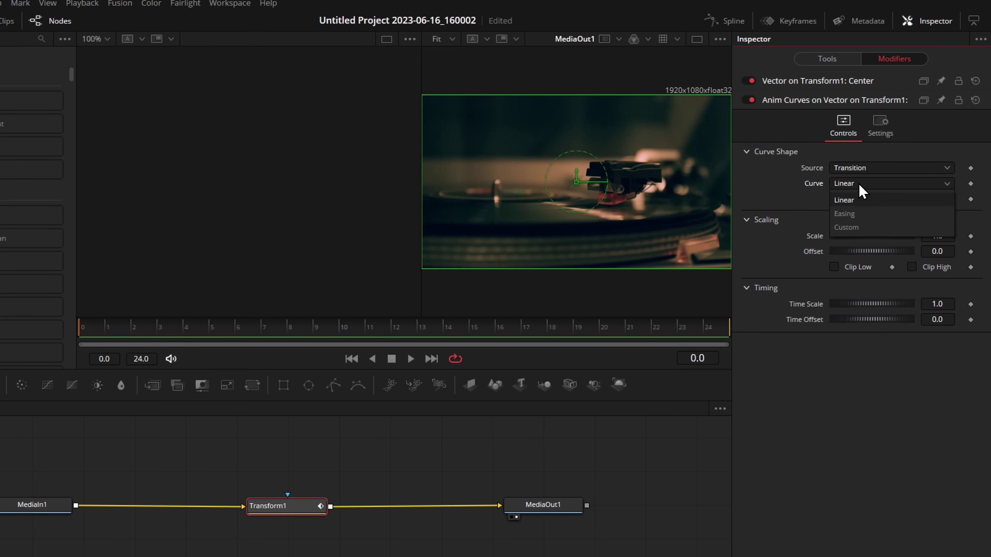
left_click(853, 215)
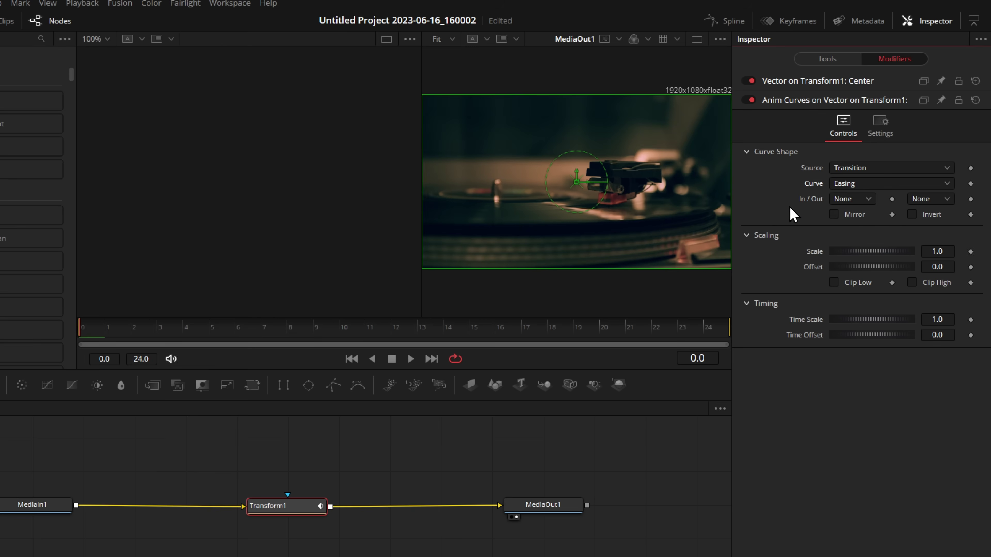
left_click(854, 200)
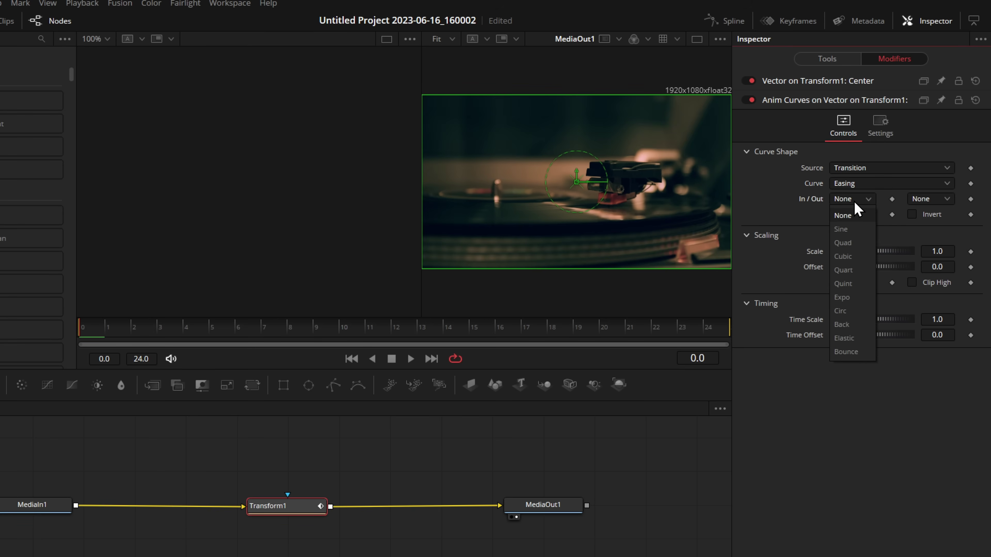
left_click(842, 297)
left_click(930, 199)
left_click(932, 296)
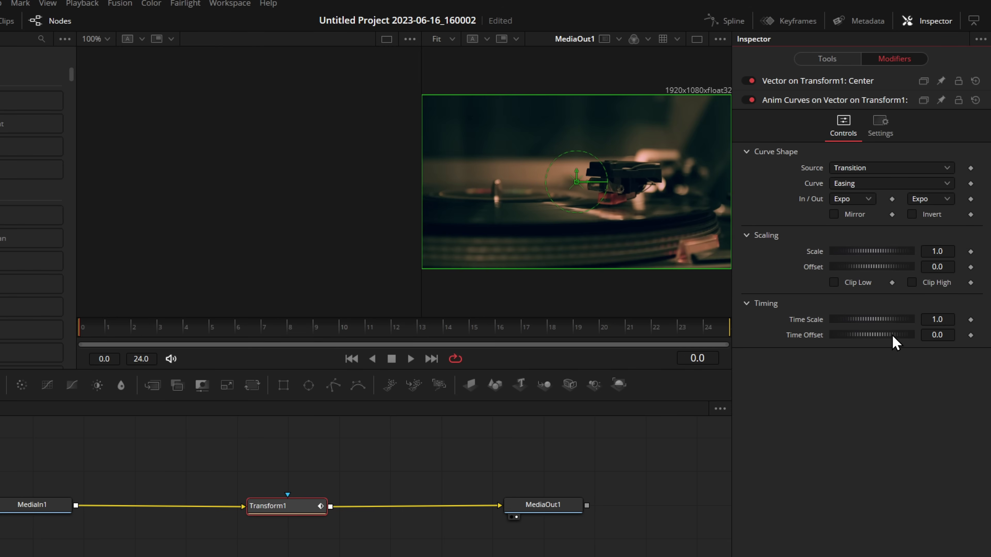
key("space")
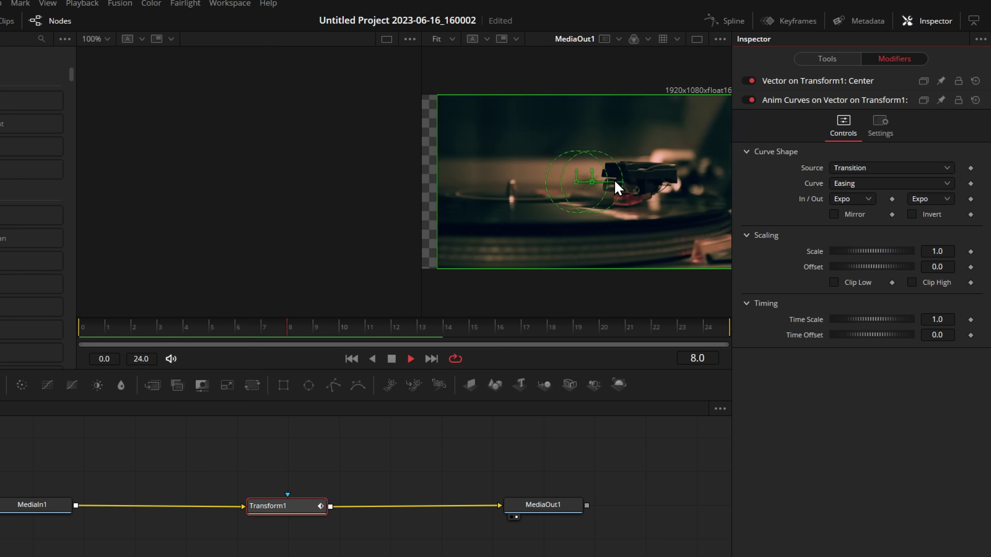
key("space")
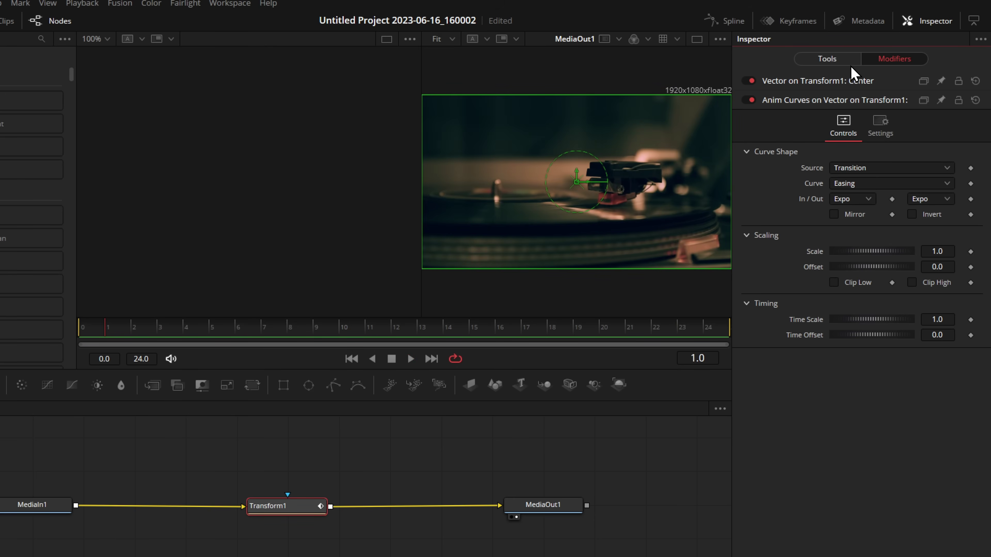
left_click(827, 59)
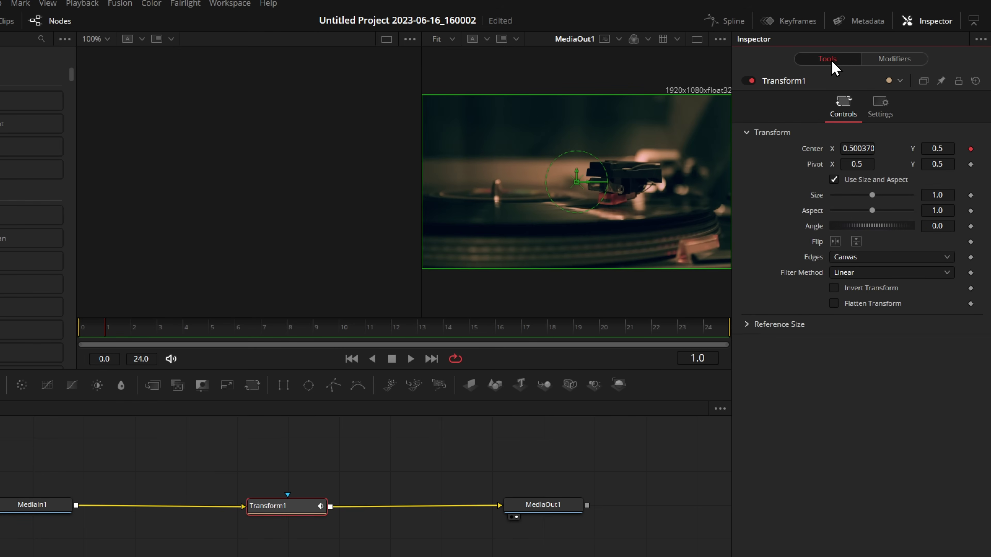
- Set Transform1's Edges to Wrap and replay the slide from frame 0 to check it
left_click(866, 258)
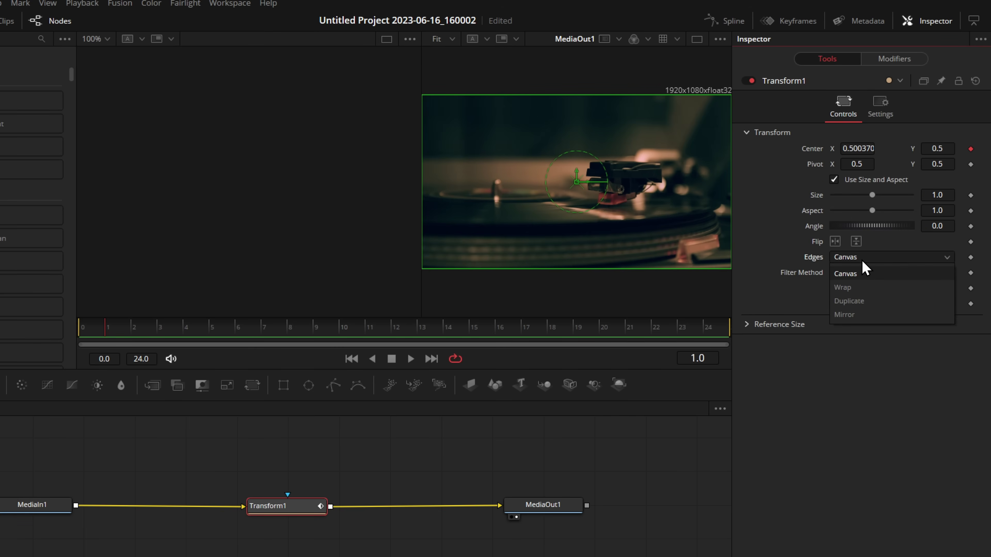
left_click(856, 287)
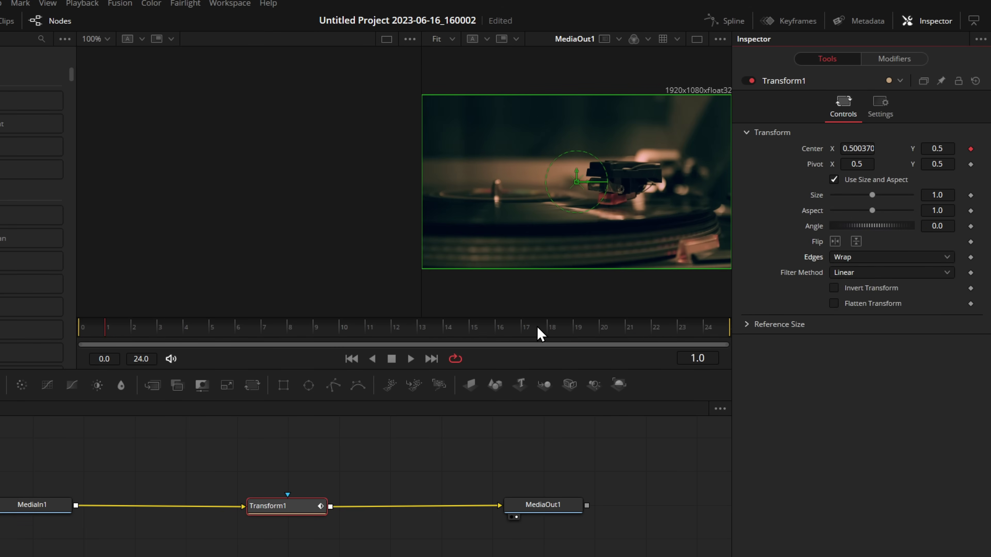
left_click(143, 329)
left_click_drag(143, 333, 78, 328)
key("space")
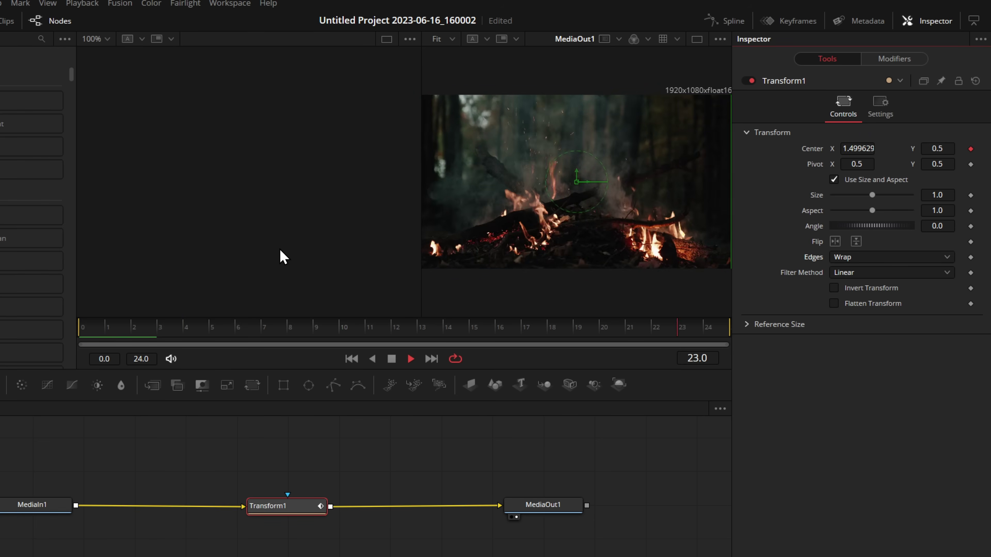
key("space")
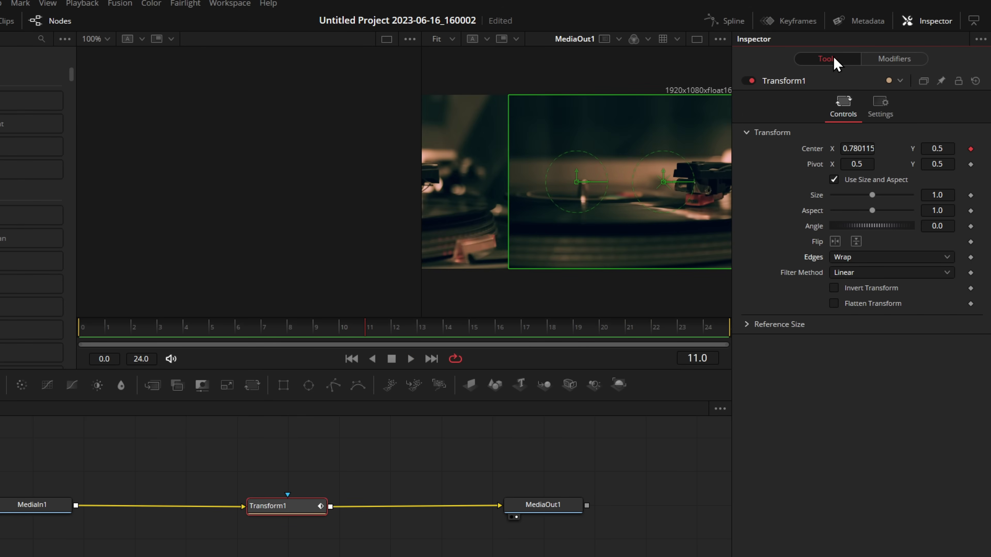
- Turn on Transform1 motion blur at Quality 13 with Shutter Angle 180, then preview from frame 0
left_click(883, 115)
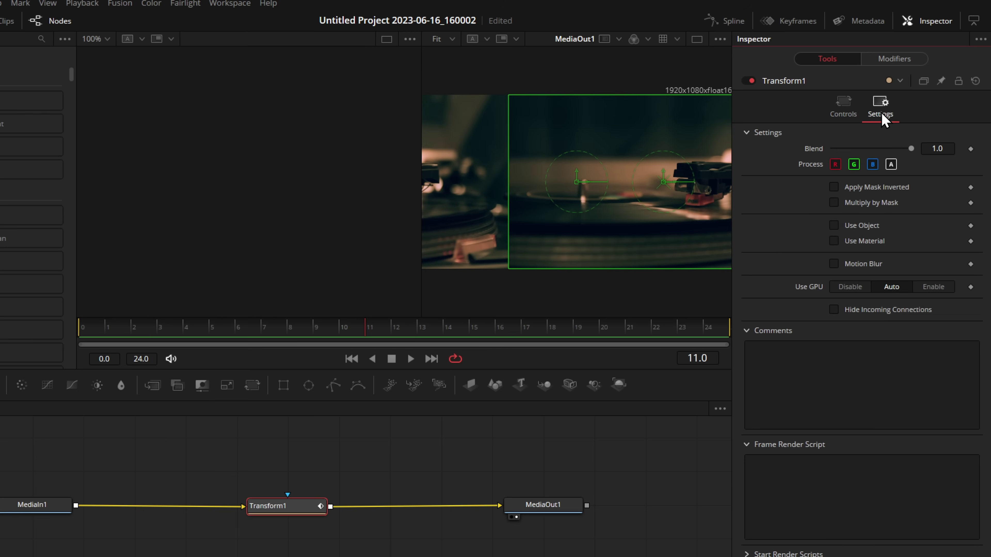
left_click(834, 264)
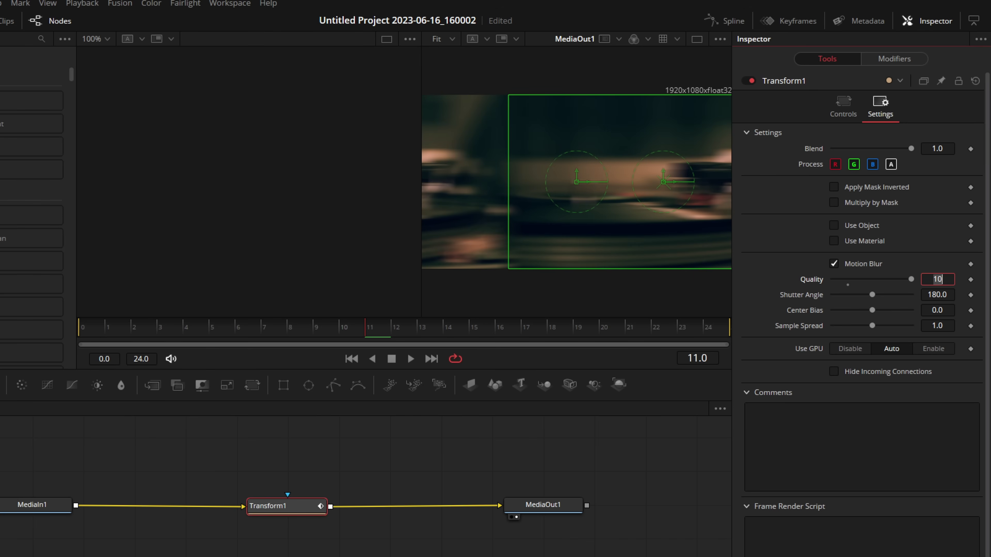
key("Tab")
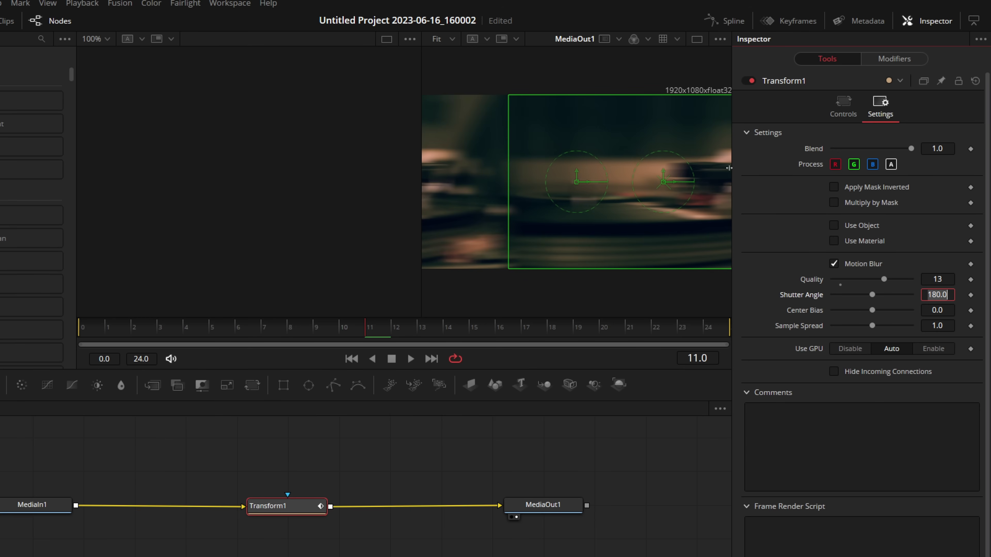
left_click_drag(275, 312, 80, 328)
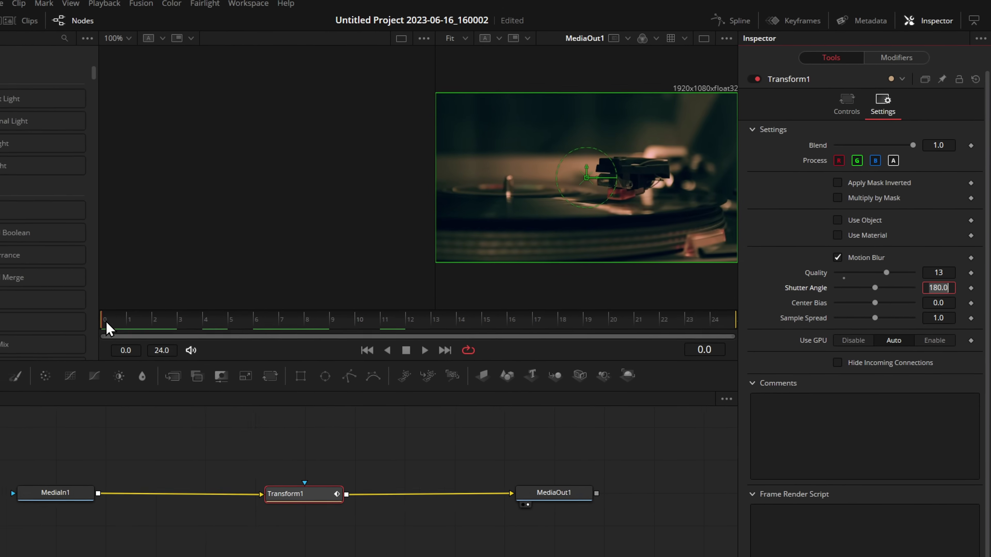
key("space")
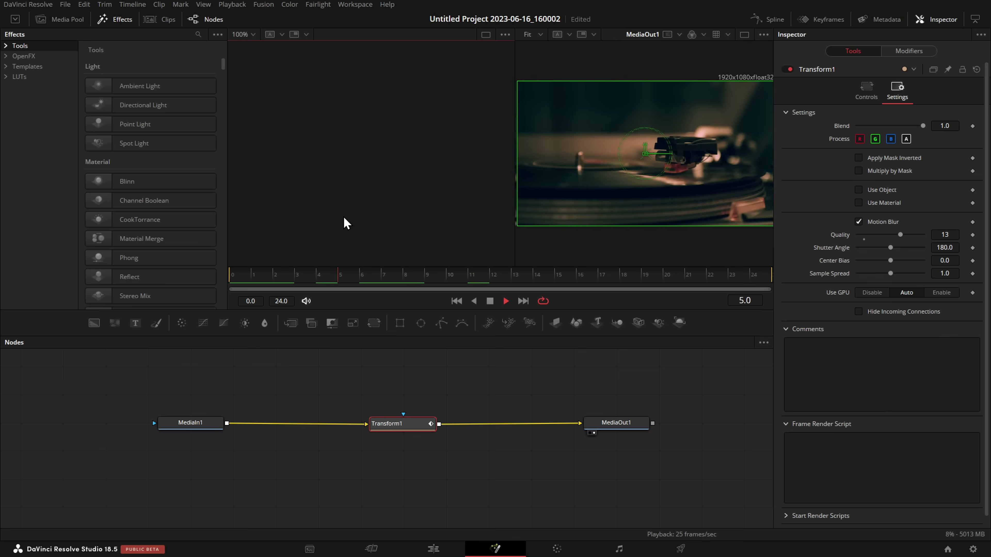
key("space")
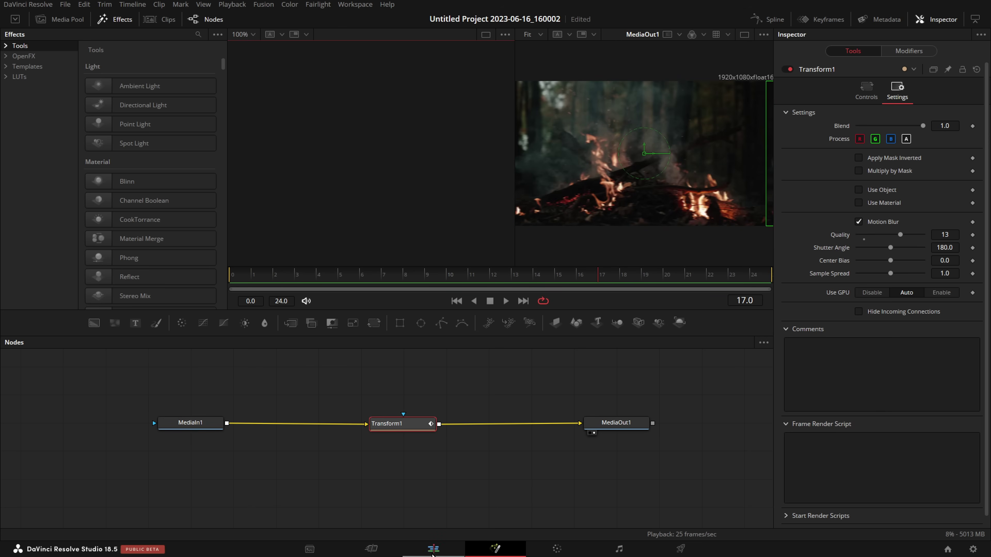
- On the Edit page, trim the Video 2 adjustment clip's end shorter and replay the whip across the cut
left_click(431, 551)
left_click(465, 353)
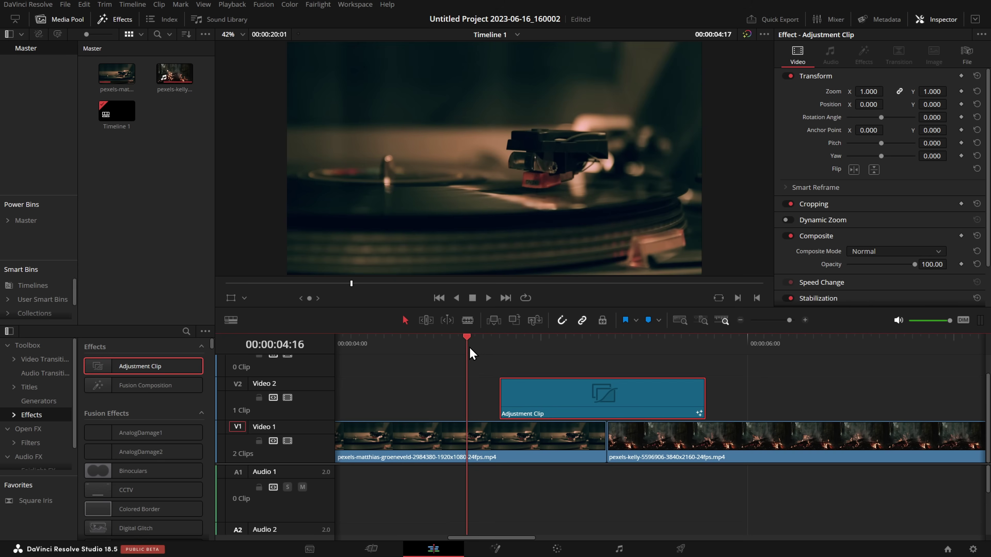
key("space")
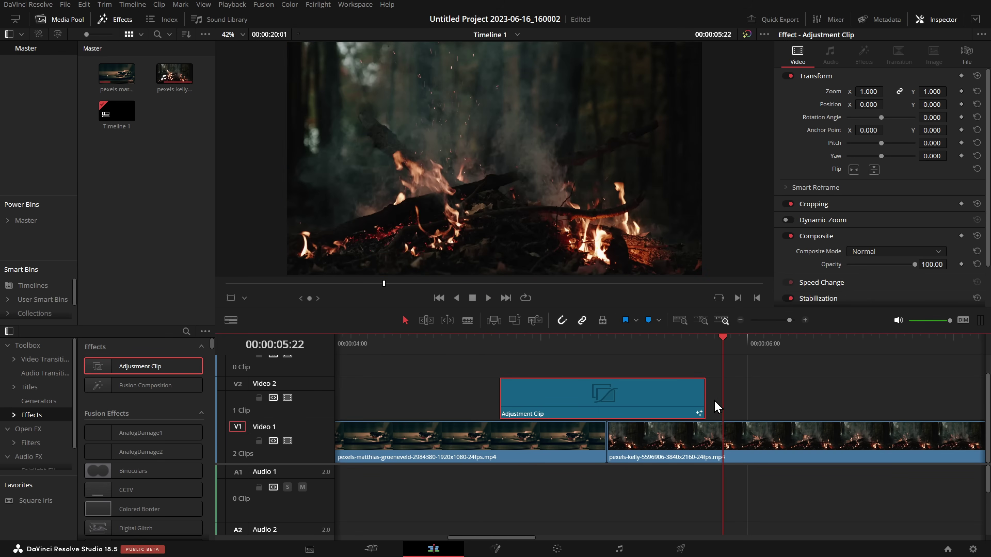
left_click_drag(698, 393, 648, 402)
left_click_drag(611, 344, 499, 354)
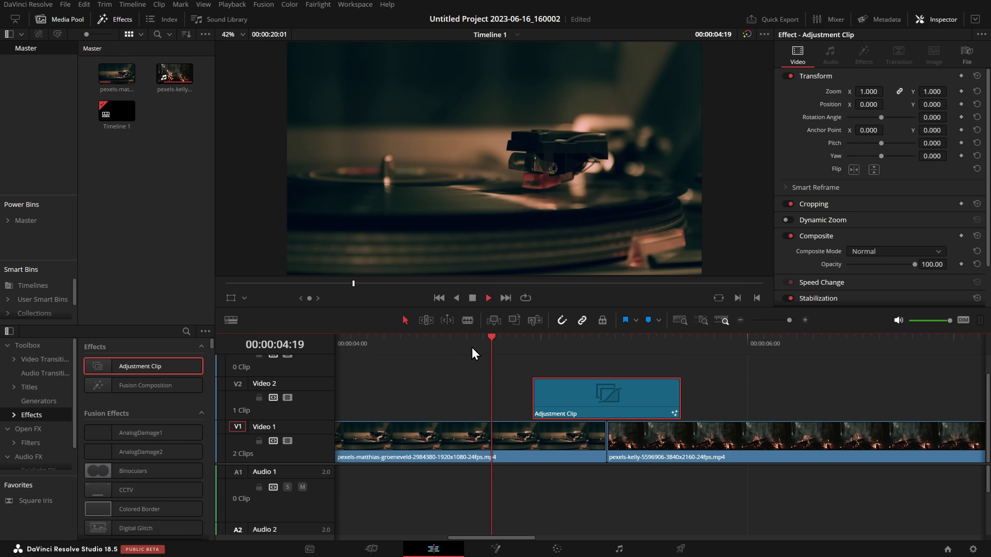
key("space")
key("Up")
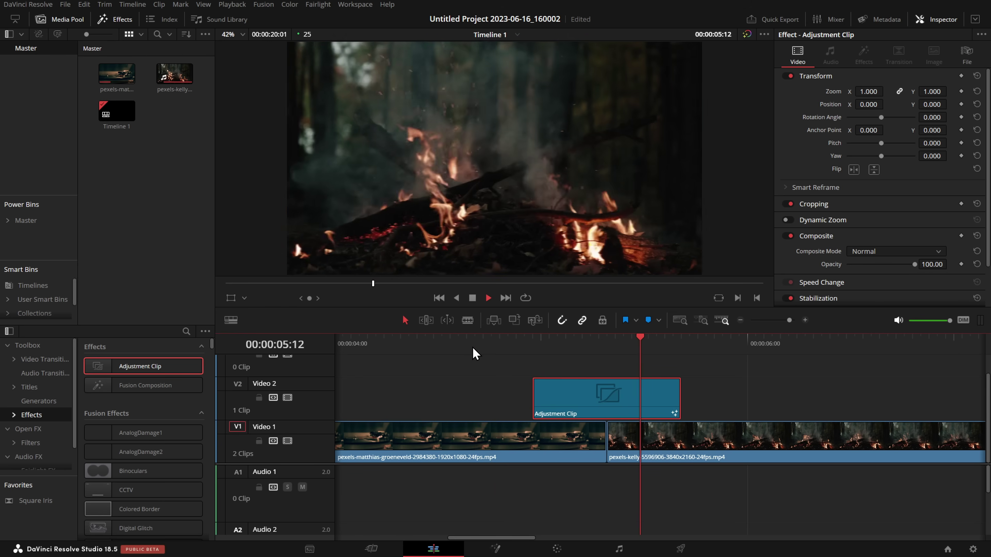
key("space")
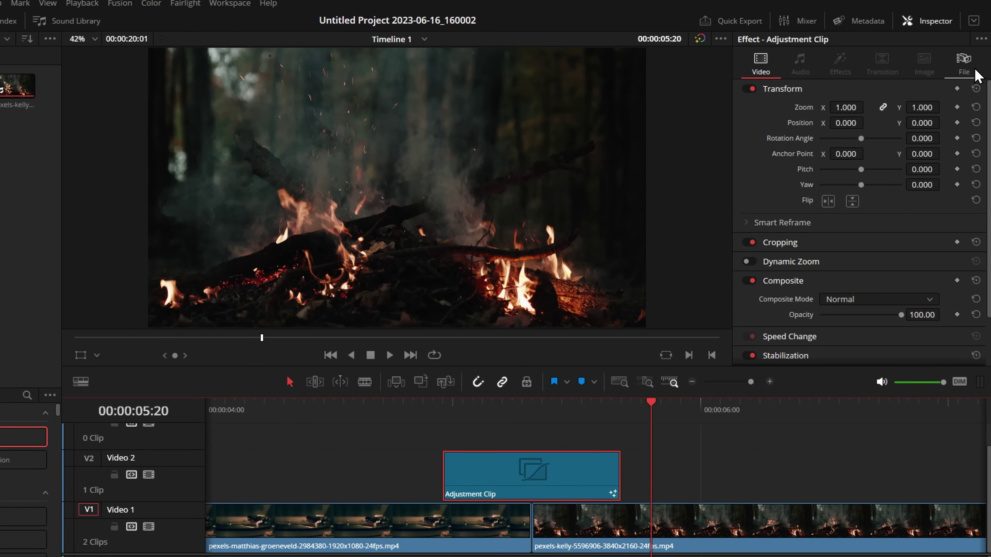
- Rename the adjustment clip to 'Whipright'
left_click(964, 64)
left_click_drag(902, 123, 732, 134)
type("Whi")
type("pright")
key("Return")
- Drag the Whipright clip from the timeline into the Master power bin
left_click_drag(530, 491, 357, 434)
left_click_drag(462, 364, 167, 179)
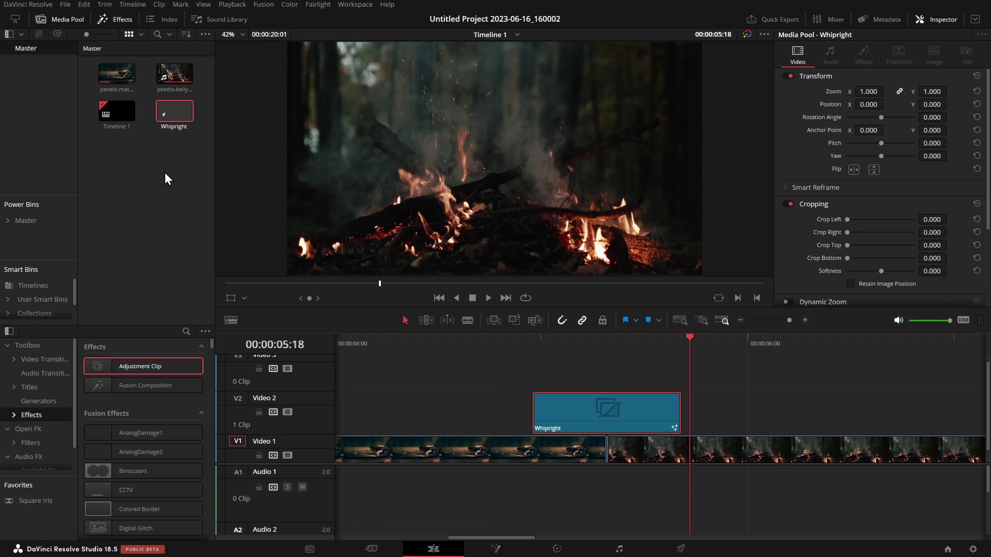
left_click(27, 223)
left_click_drag(562, 397, 163, 220)
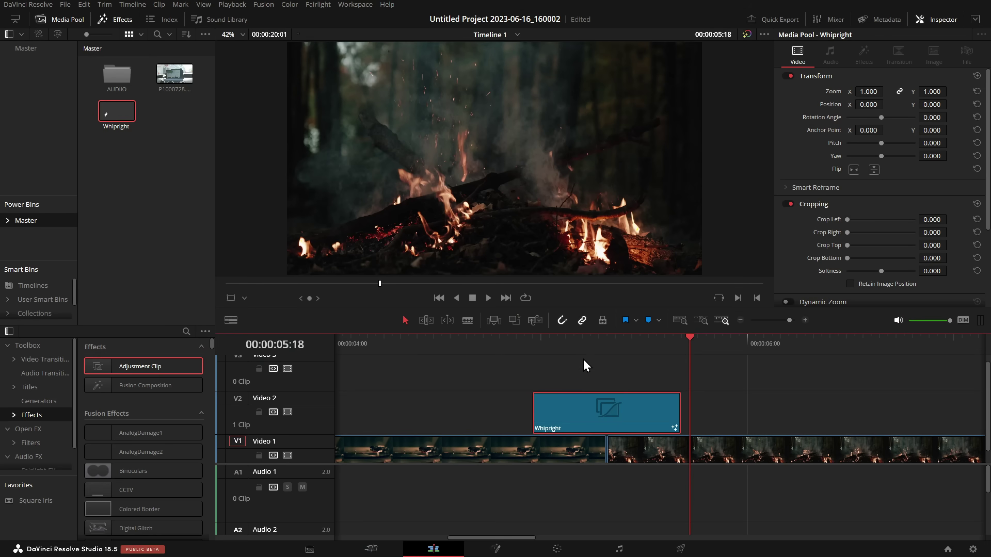
left_click_drag(588, 345, 602, 349)
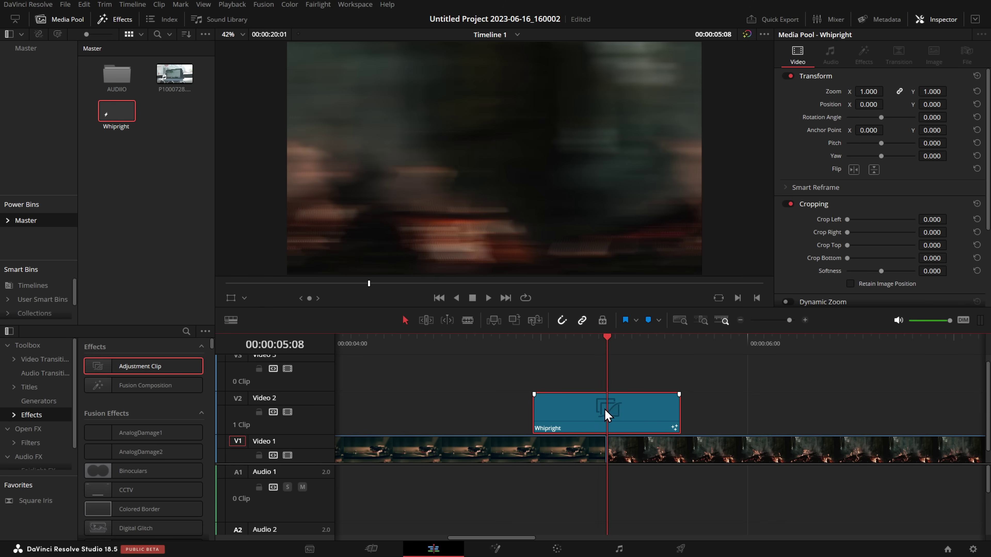
- Reopen the Whipright composition in Fusion and set the Center Vector modifier's Image Aspect to 1.0
right_click(622, 420)
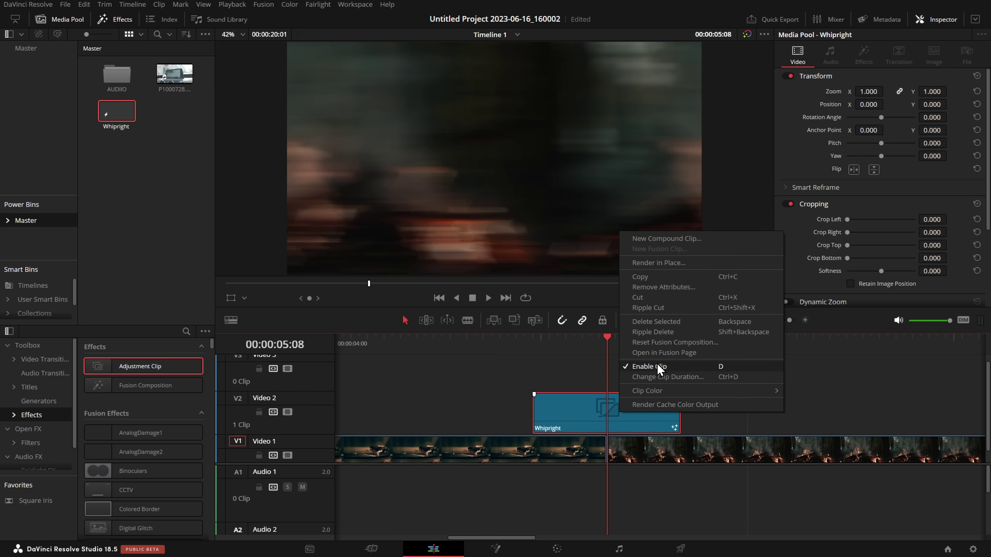
left_click(662, 354)
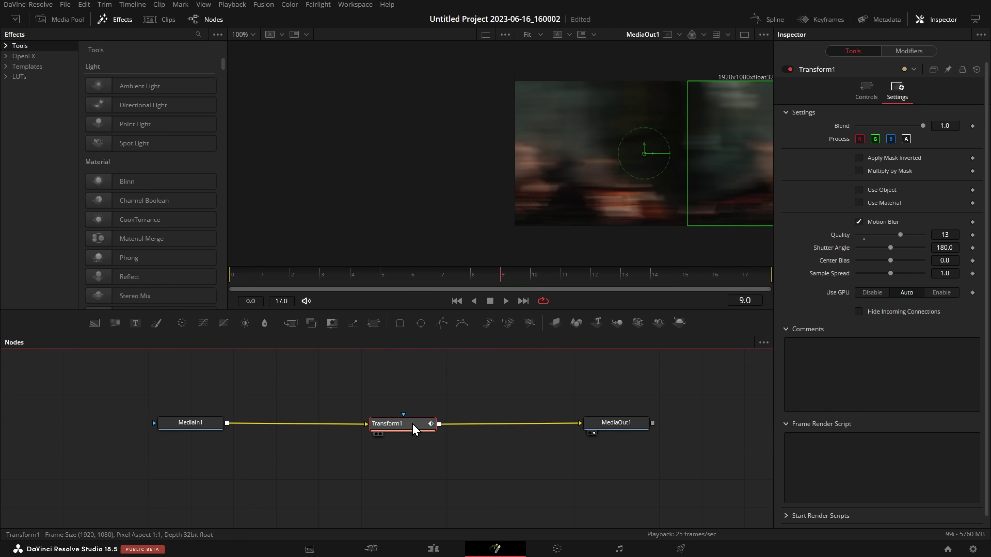
left_click(908, 50)
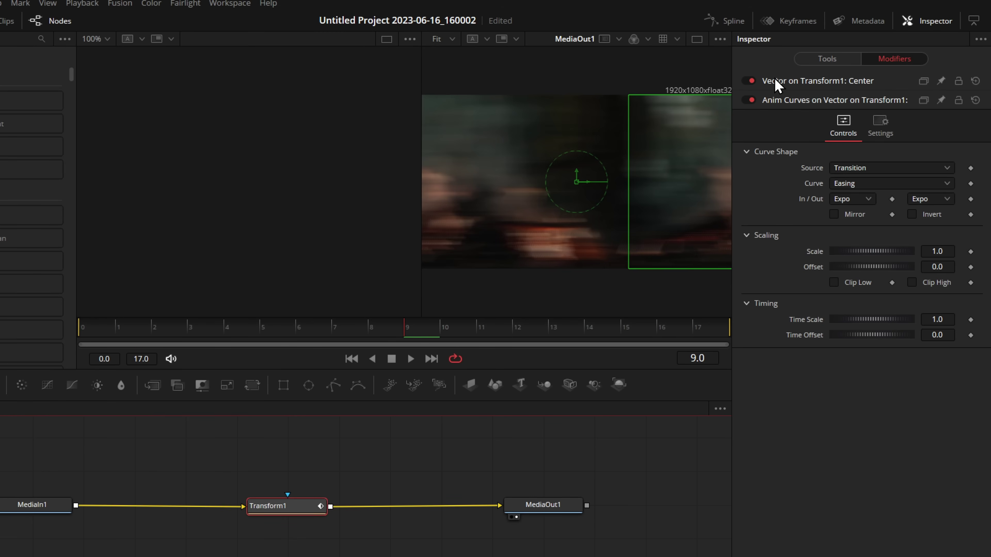
left_click(792, 82)
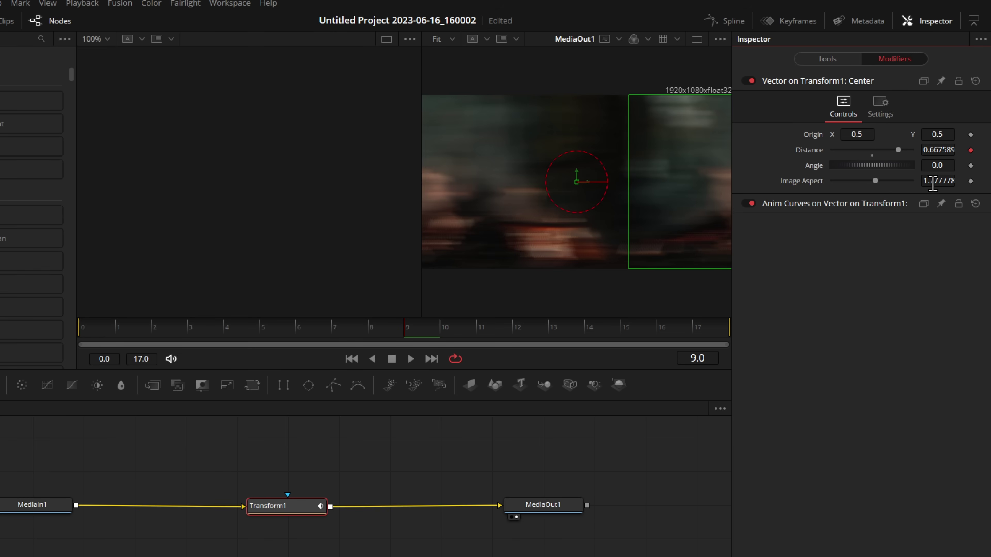
left_click(935, 183)
type("1")
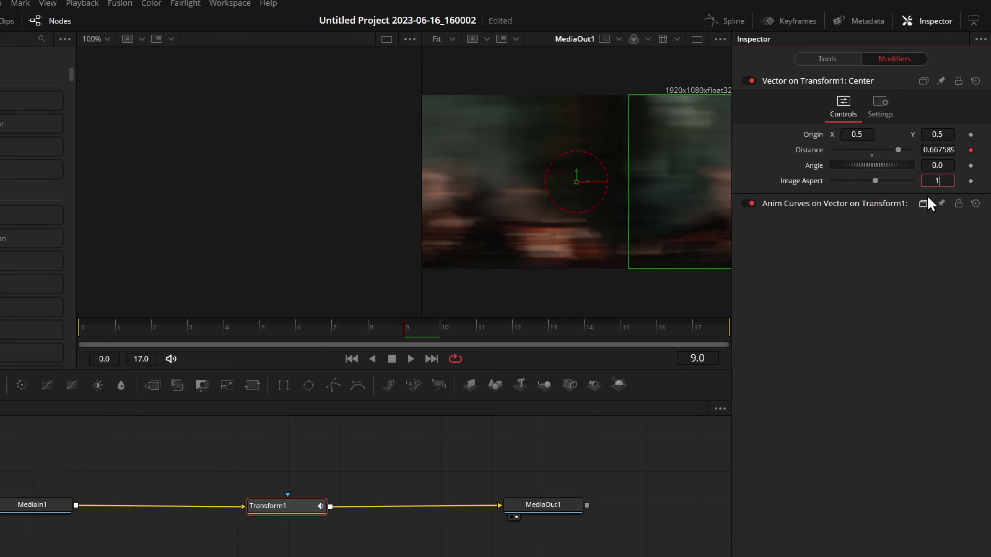
key("Return")
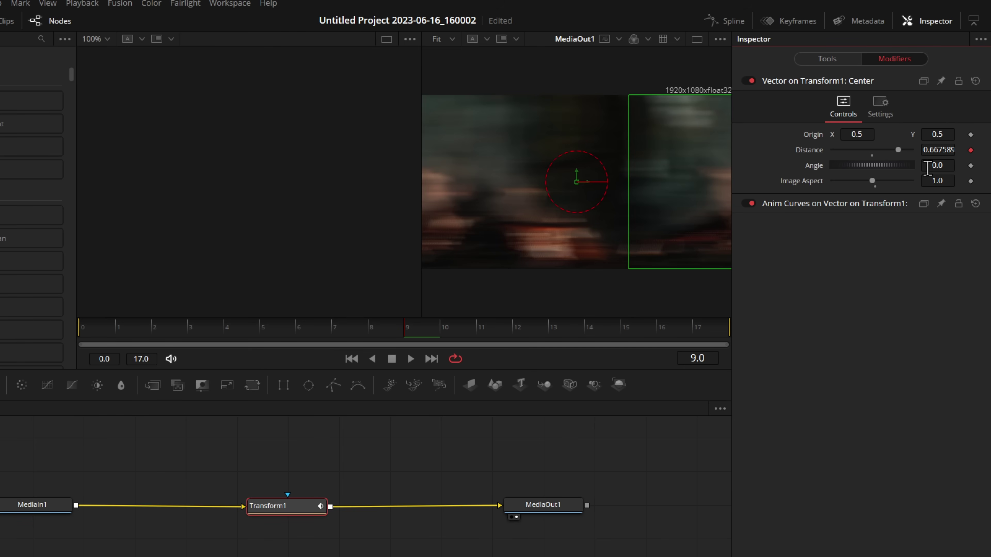
- Try vector Angle values 270 and 180, previewing the whip direction after each
left_click(927, 166)
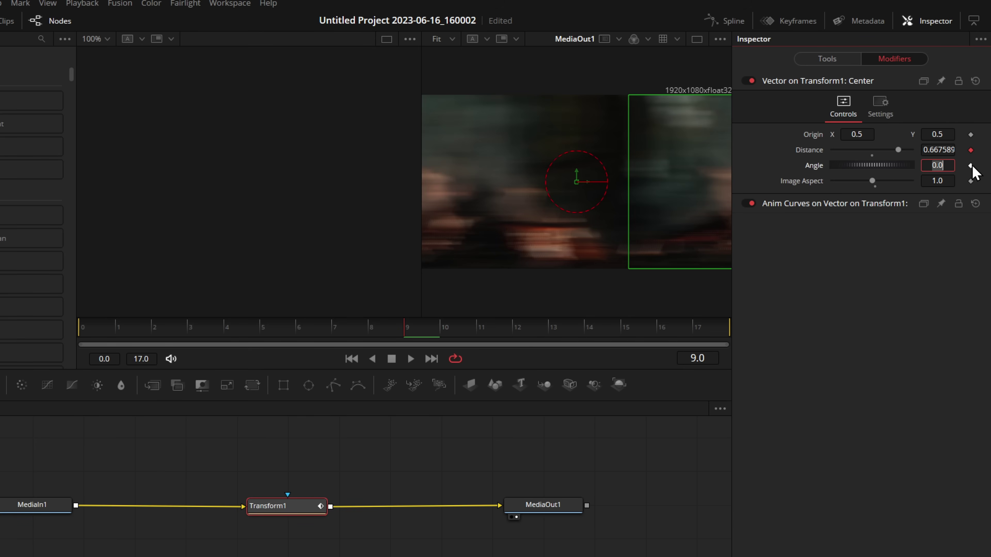
type("270")
key("Tab")
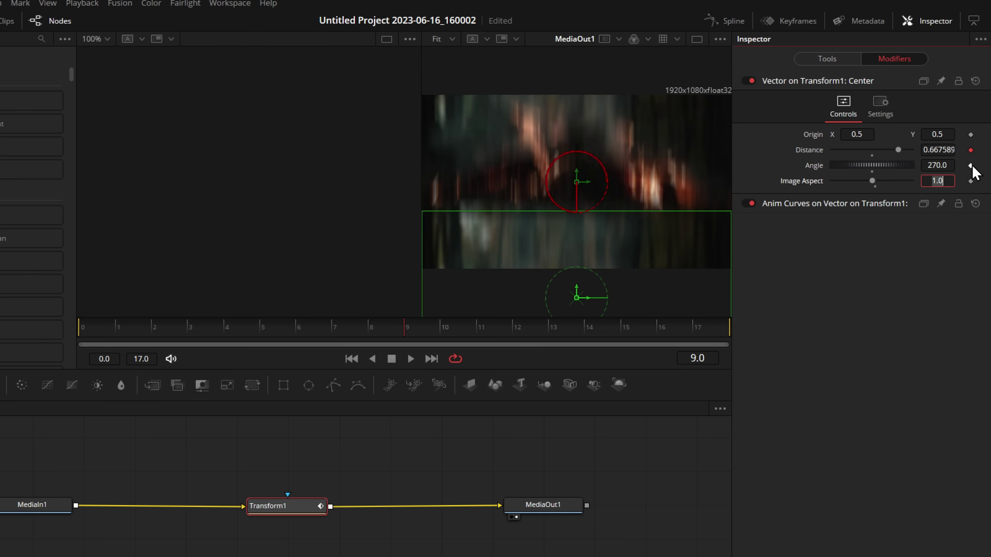
key("space")
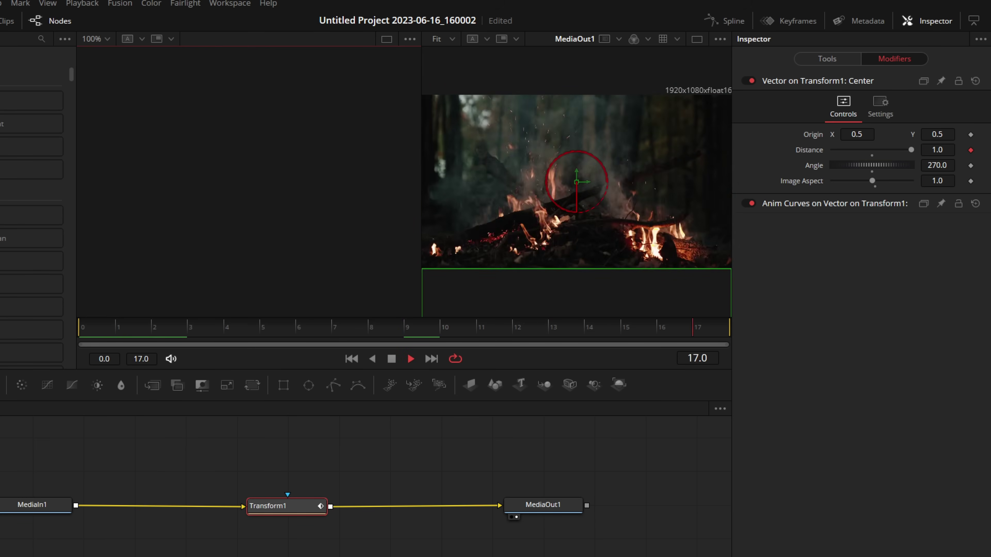
key("space")
left_click(942, 165)
type("180")
key("Return")
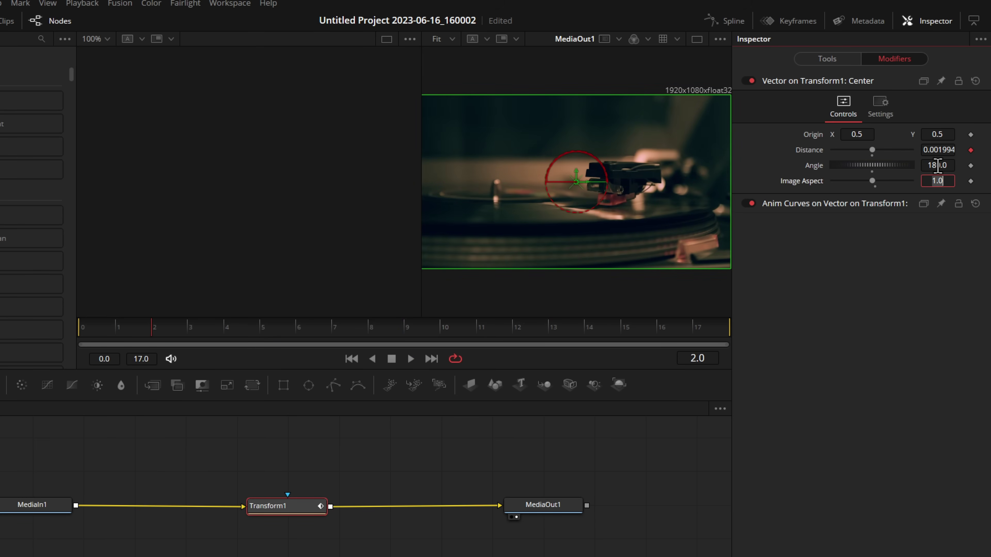
left_click(206, 282)
key("space")
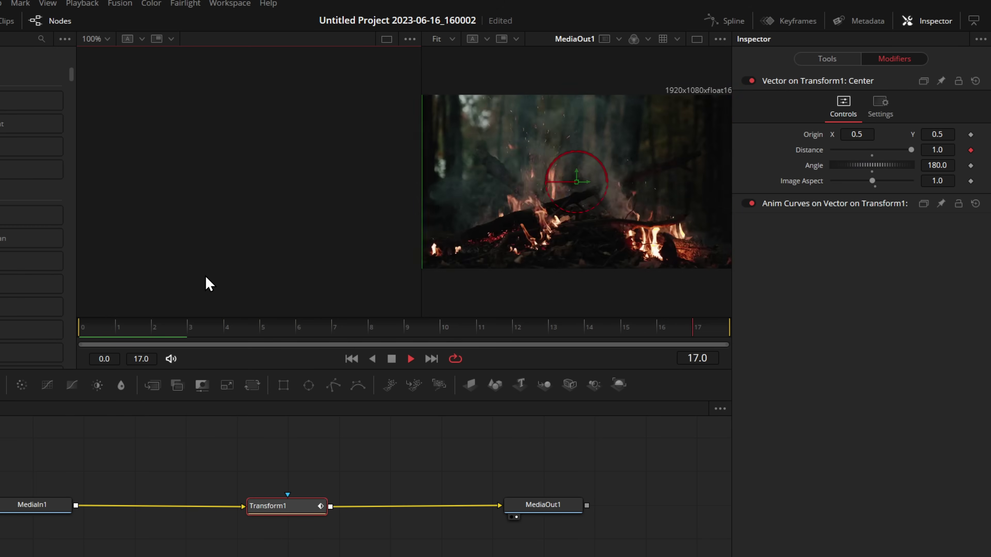
key("space")
- Set the vector Angle to 90 and play the upward whip
left_click(936, 165)
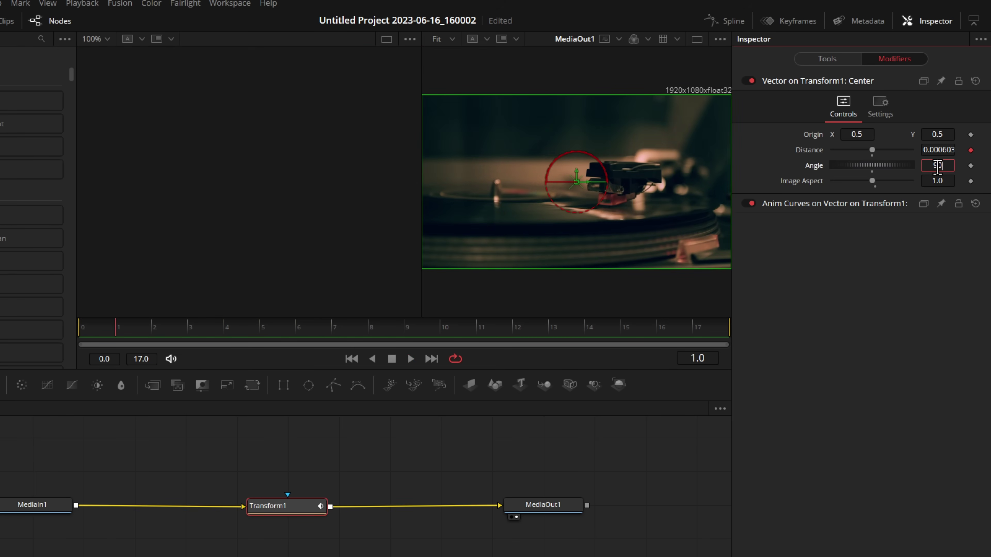
type("90")
key("Return")
left_click(221, 298)
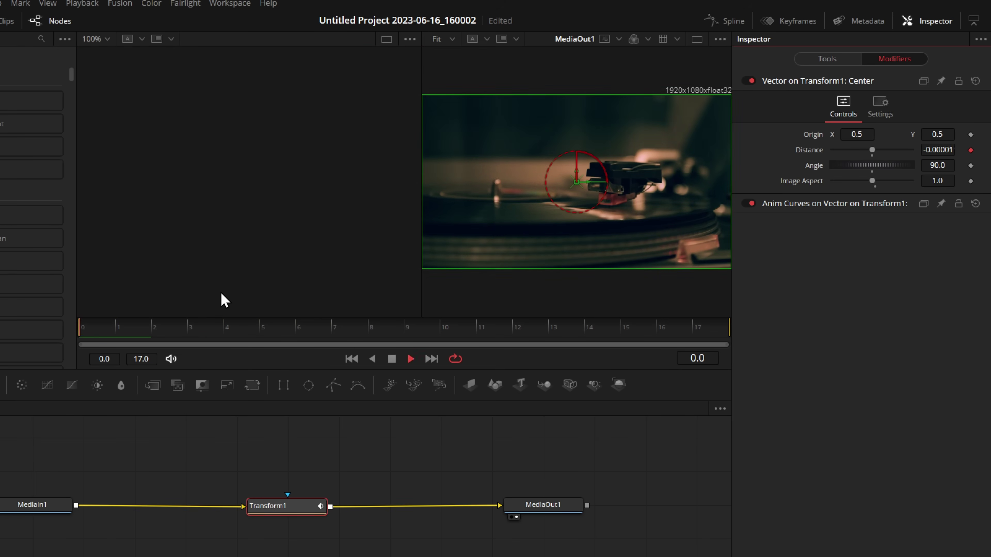
key("space")
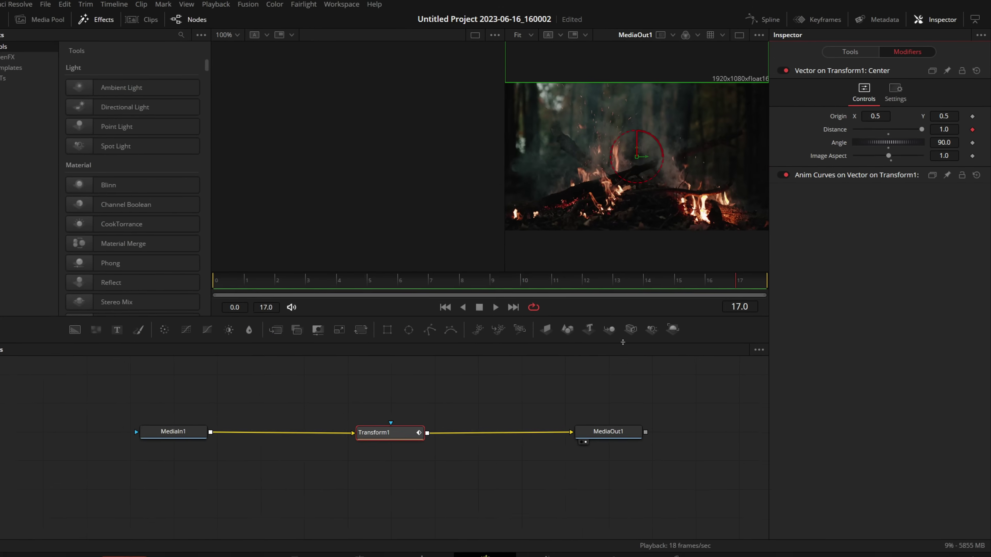
- Back on the Edit page, rename the adjustment clip to WhipUp in the Inspector
left_click(432, 550)
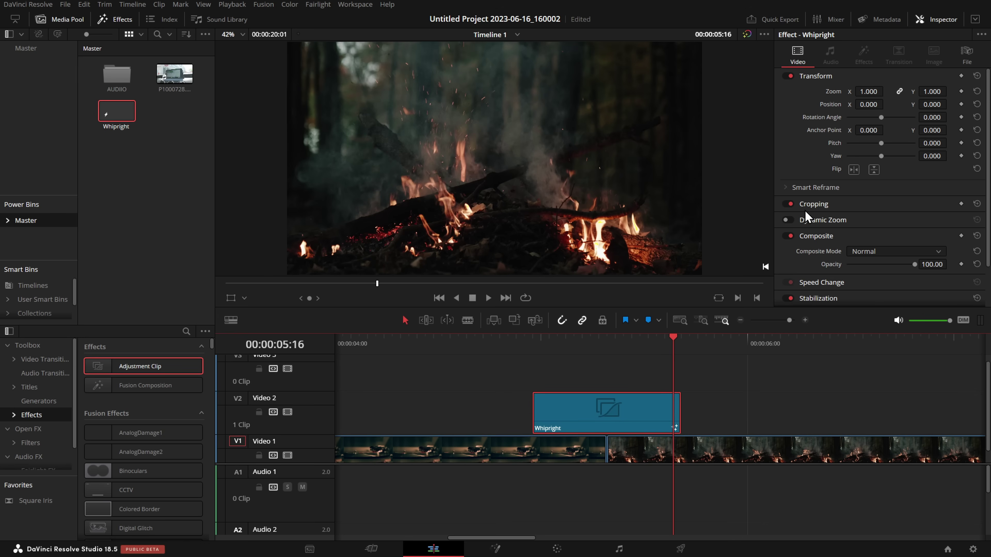
left_click(968, 59)
left_click(901, 106)
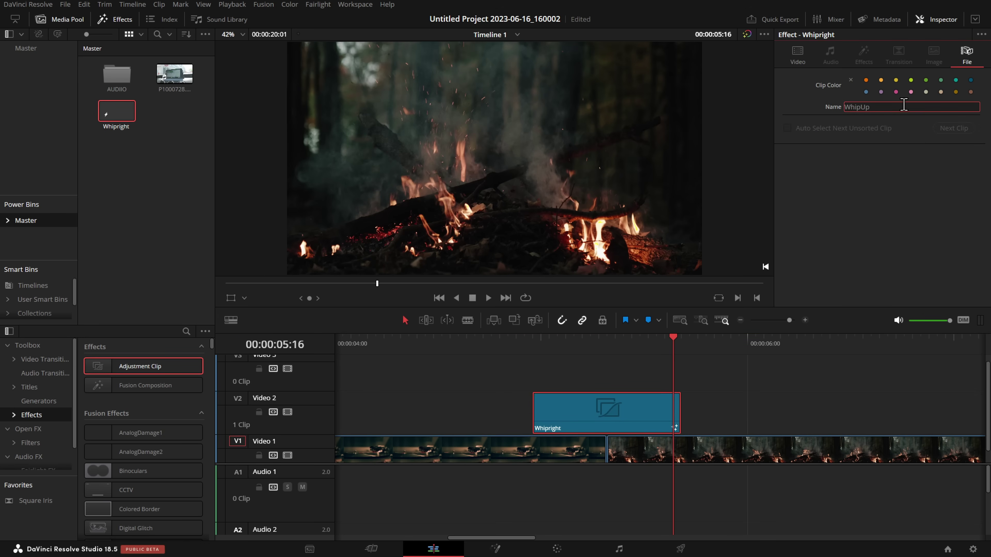
key("Return")
- Save WhipUp to the Master power bin, replace the Video 2 clip with it, and play it
left_click_drag(581, 422, 154, 207)
key("Delete")
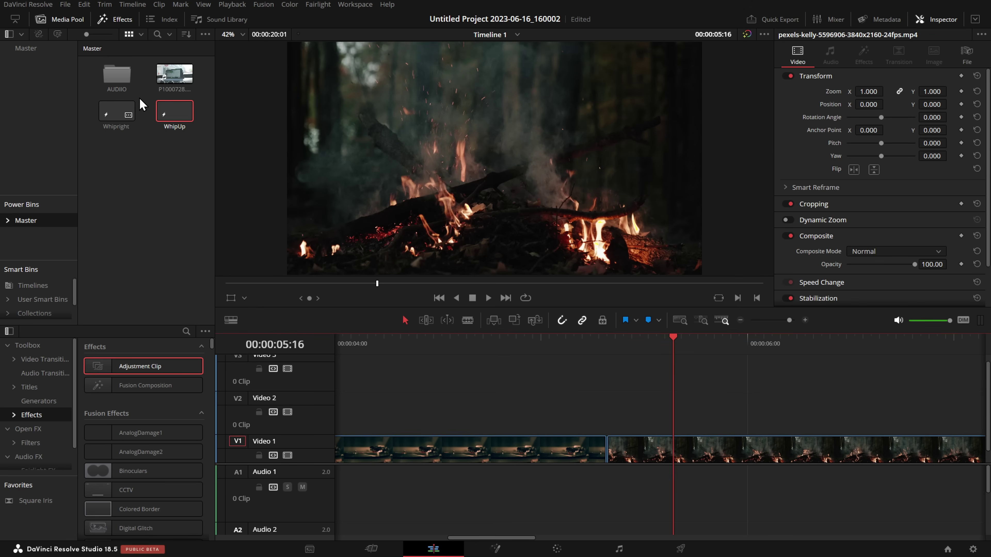
left_click_drag(171, 114, 611, 421)
left_click(486, 338)
key("space")
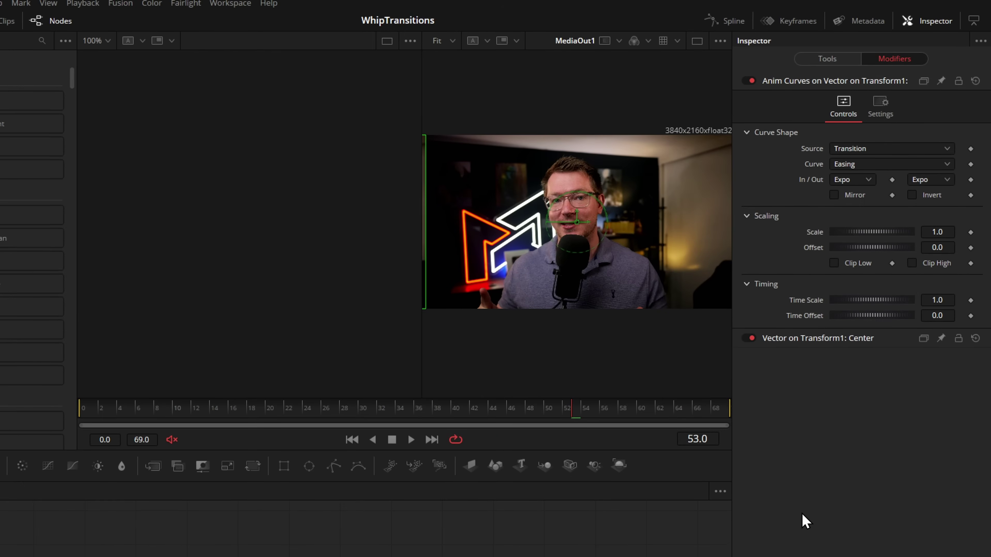
- Change the Anim Curves Scale from 1.0 to 6.0 and play the stronger whip
left_click(940, 232)
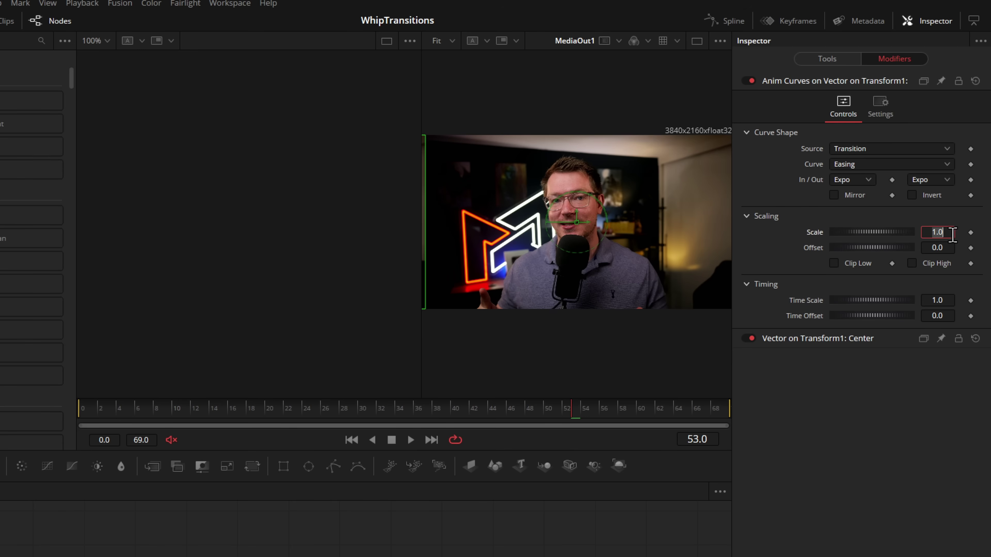
key("Return")
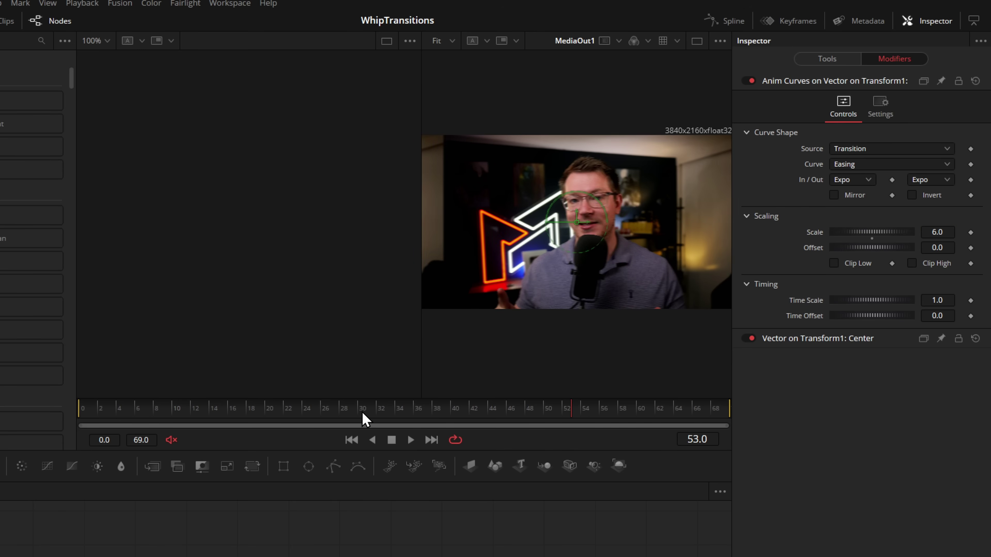
left_click(101, 410)
key("space")
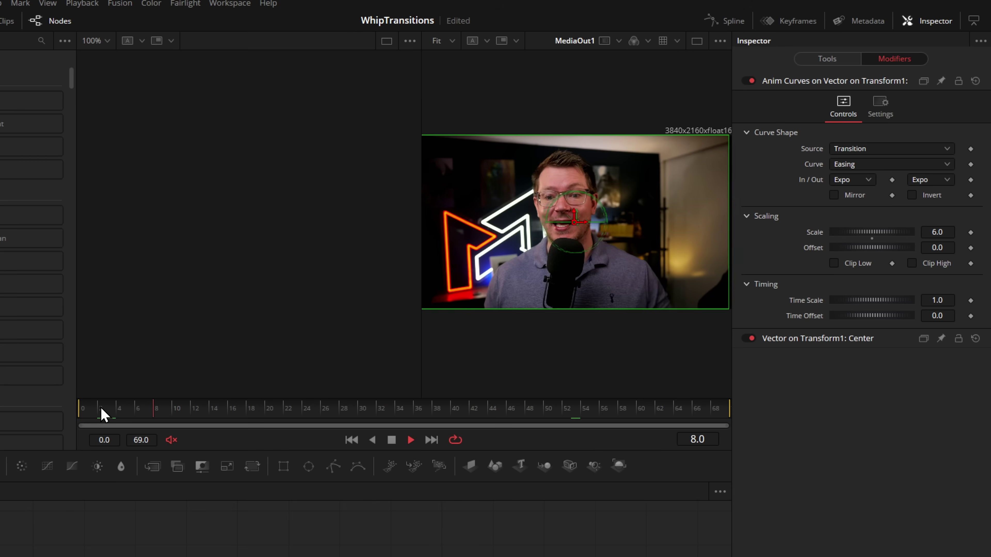